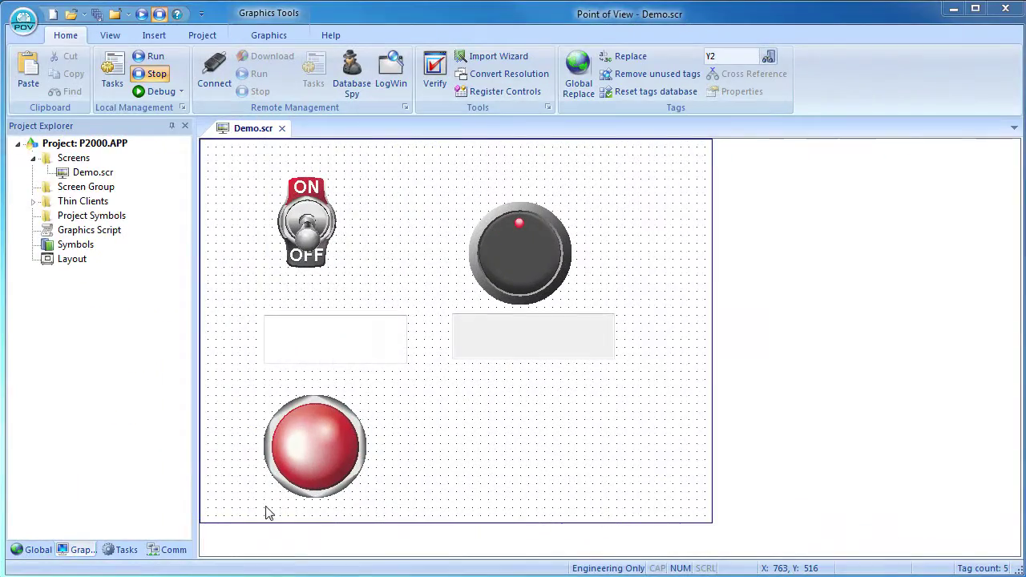
- Remove PAC3K from the selected drivers, re-add it from Available drivers, and confirm
left_click(174, 554)
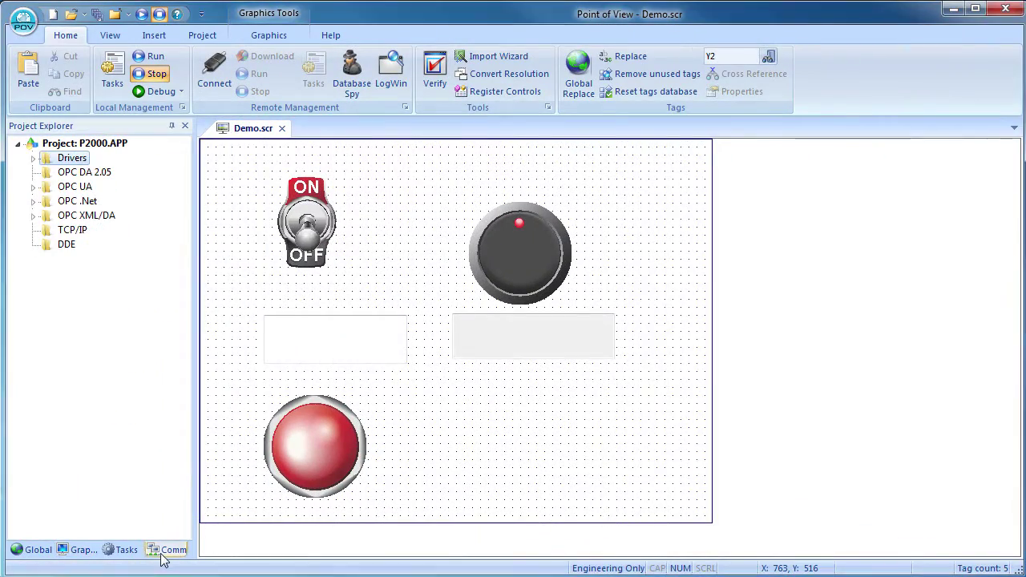
right_click(46, 161)
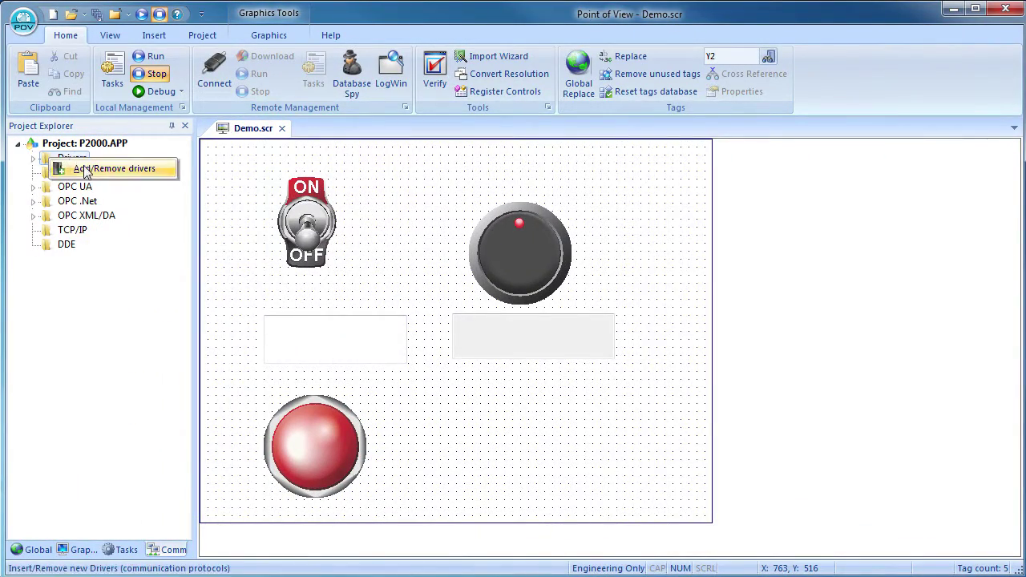
left_click(85, 169)
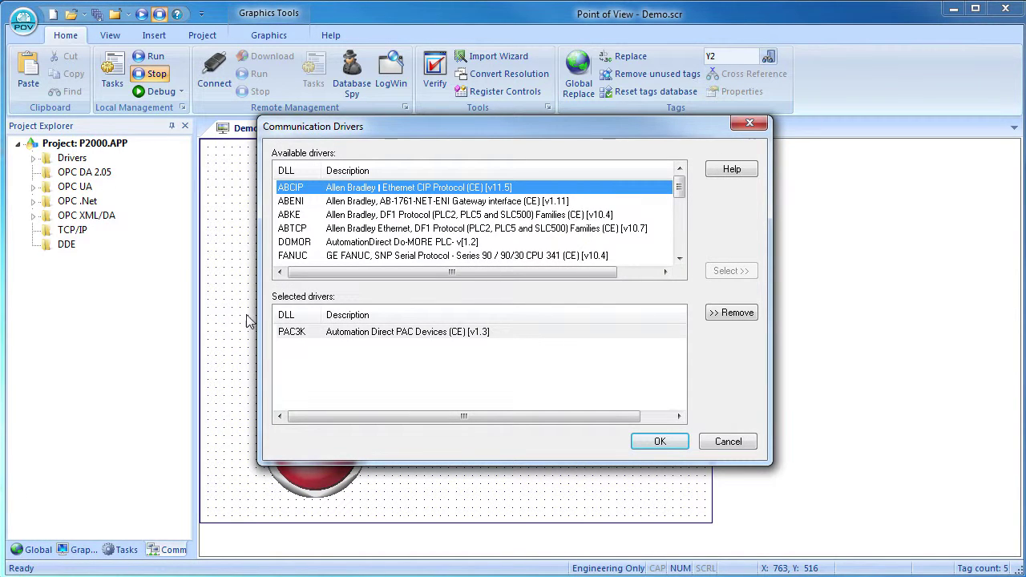
left_click(293, 336)
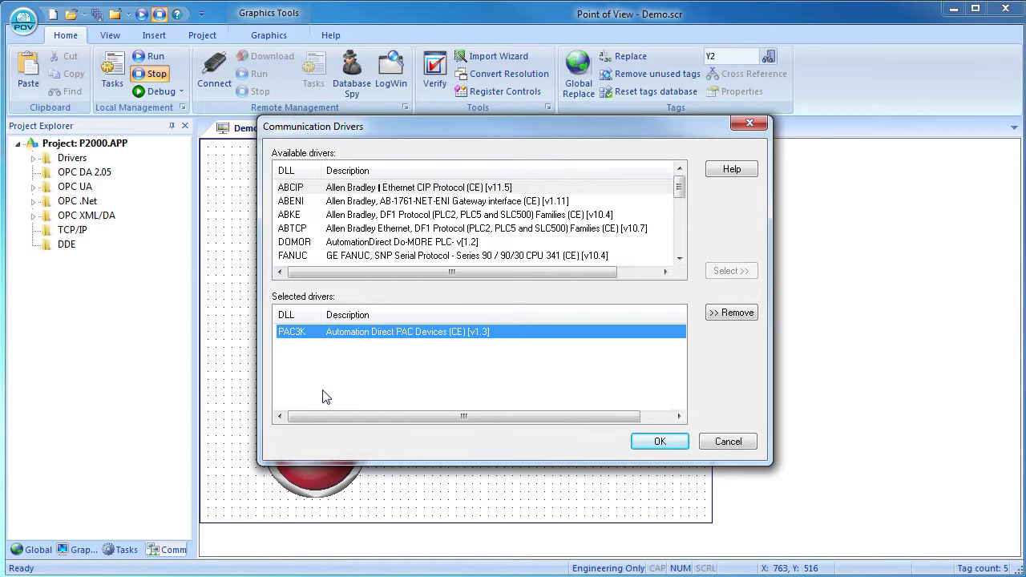
left_click(743, 316)
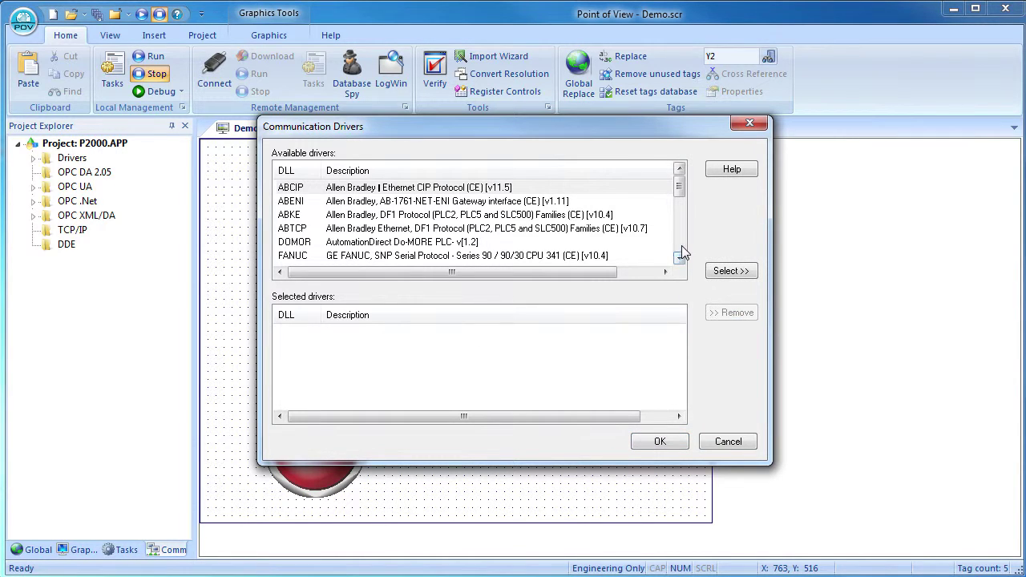
scroll(682, 253, "down", 3)
scroll(682, 253, "down", 3)
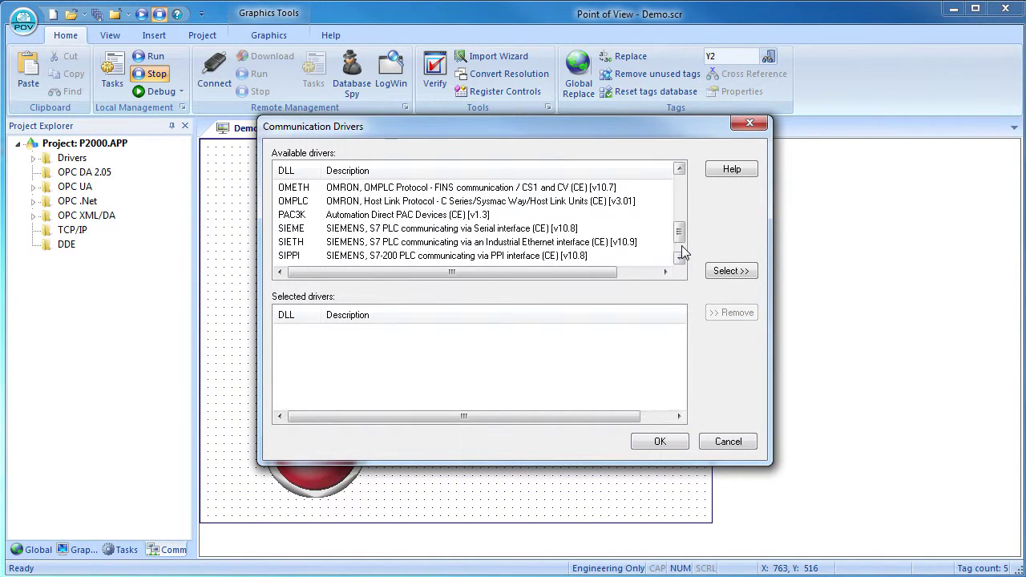
left_click(283, 214)
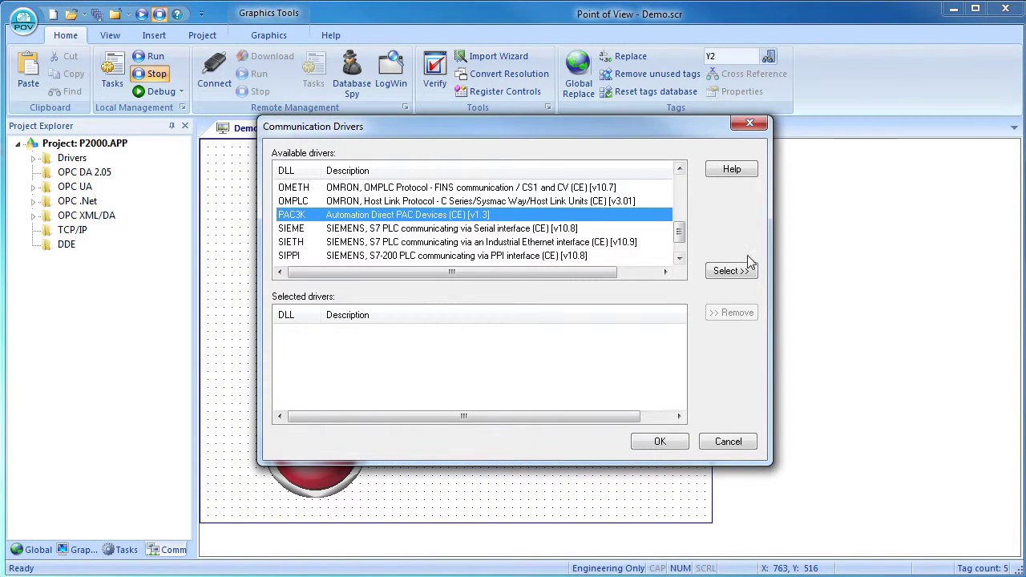
left_click(730, 271)
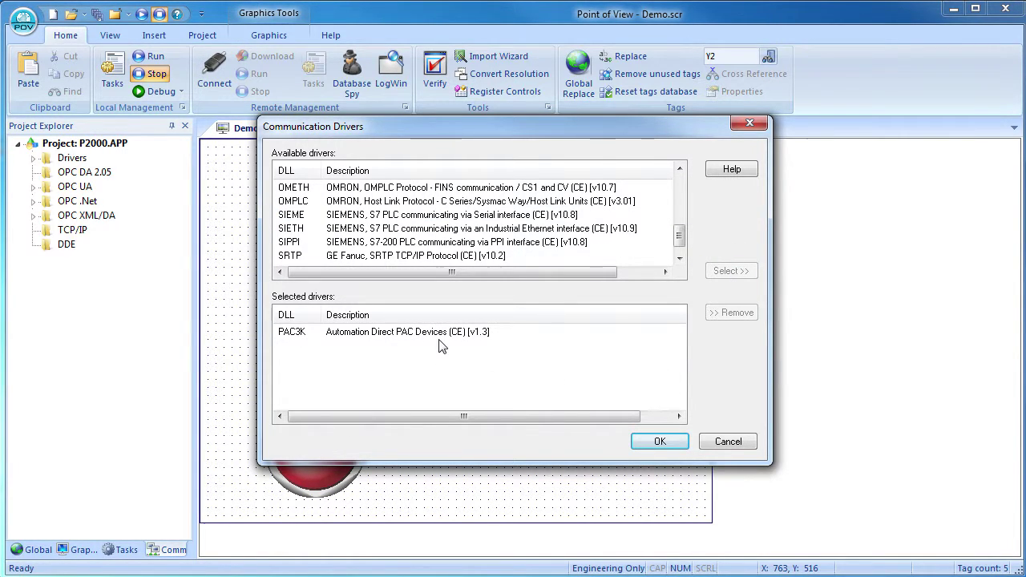
left_click(657, 443)
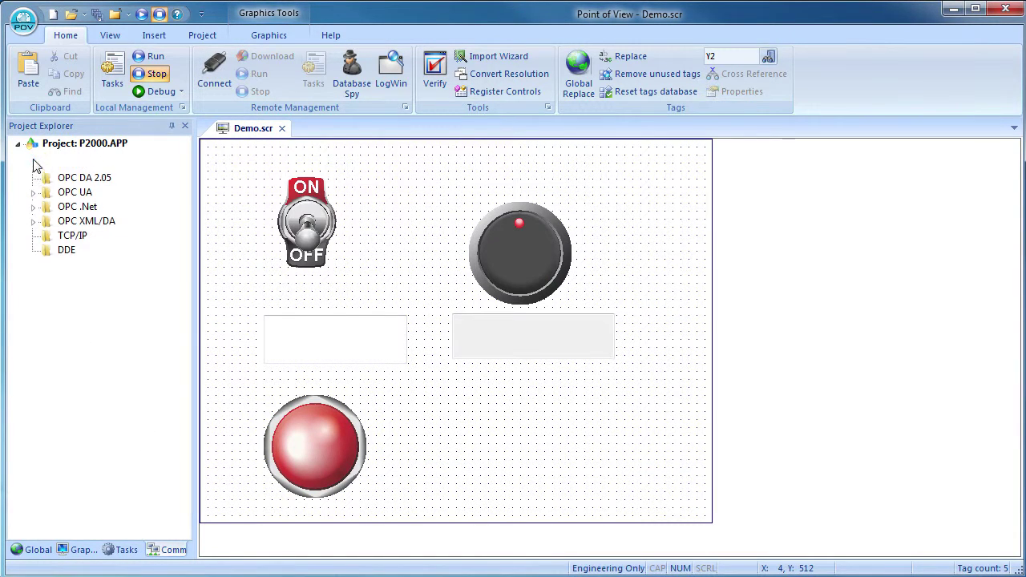
left_click(32, 159)
- Open the PAC3K MAIN DRIVER SHEET and enter 'OVEN CONTROLLER' as its description
left_click(48, 173)
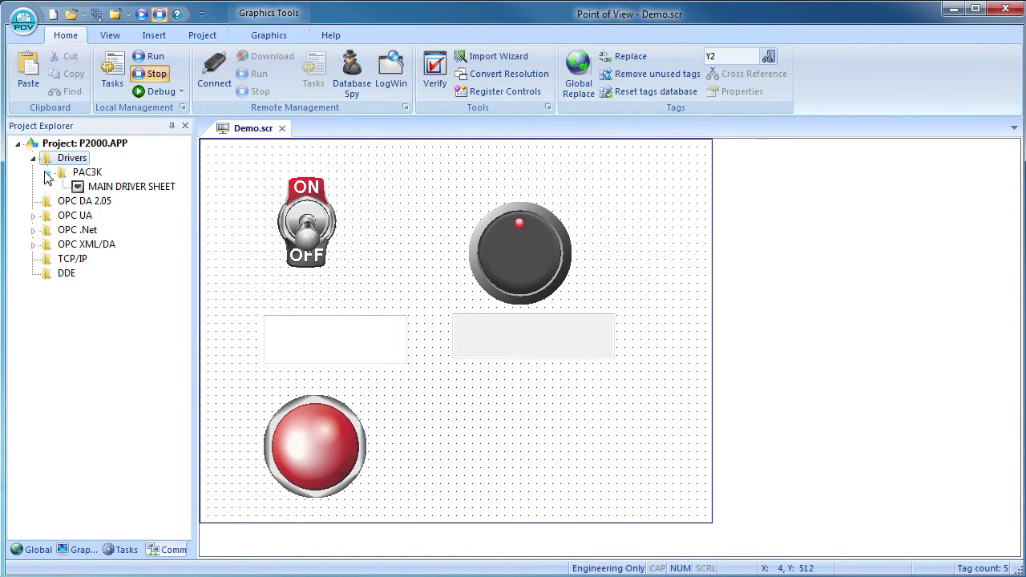
double_click(119, 186)
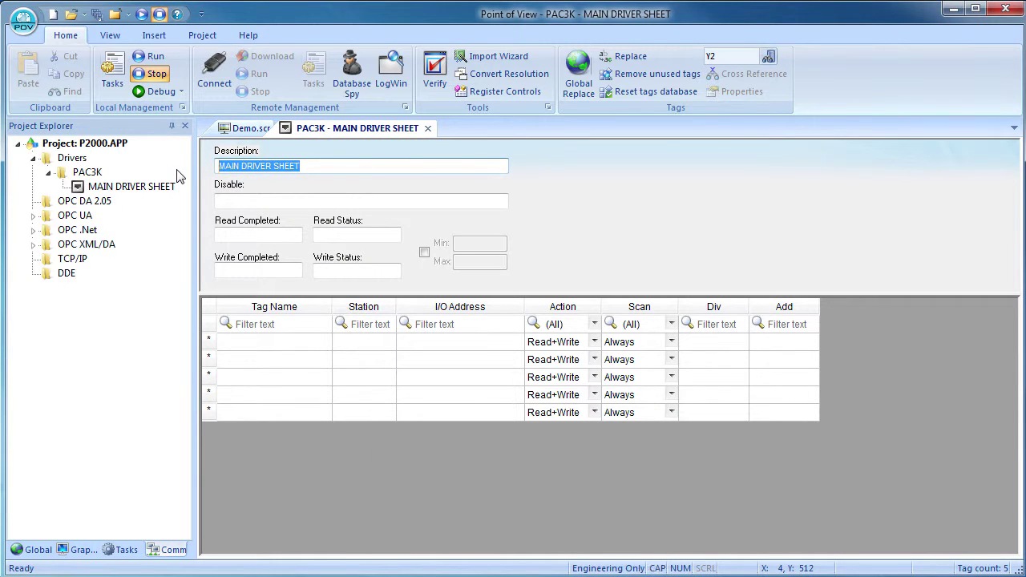
type("OVEN CONTROLLER")
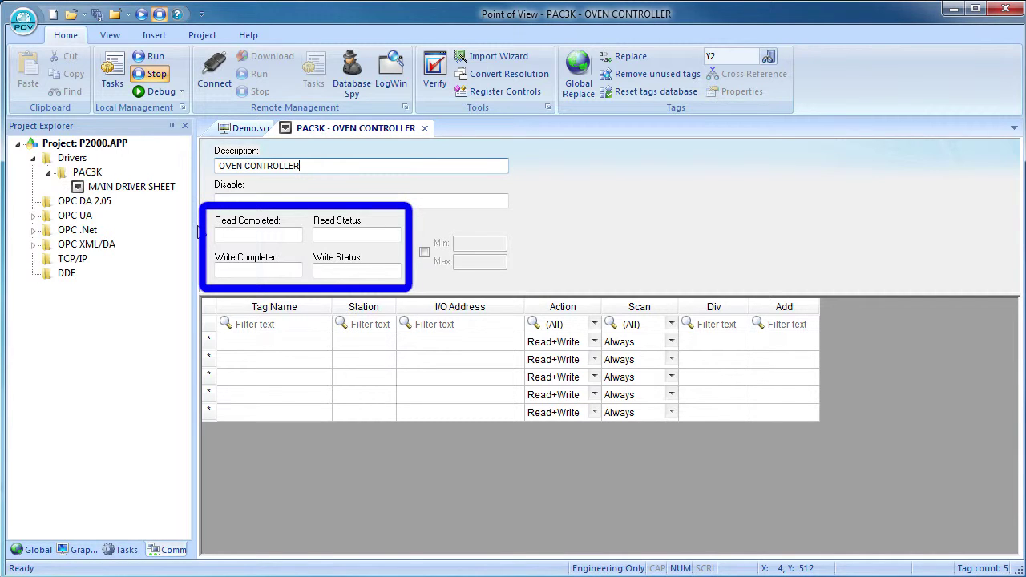
- Create tags MDS_ReadComplete and MDS_ReadStatus in the Read Completed and Read Status fields
type("MDS_ReadComplete")
left_click(323, 235)
left_click(417, 365)
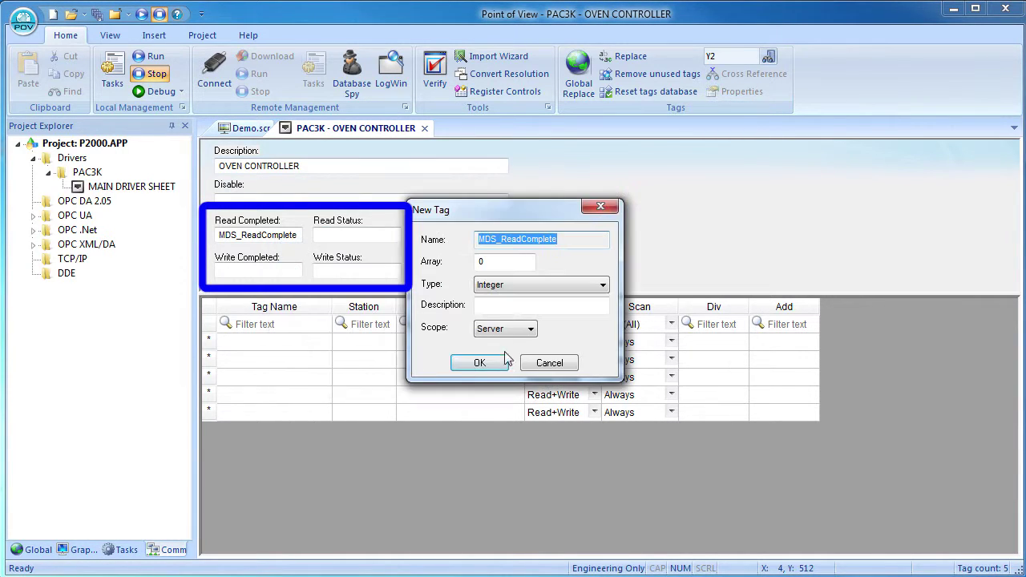
left_click(483, 361)
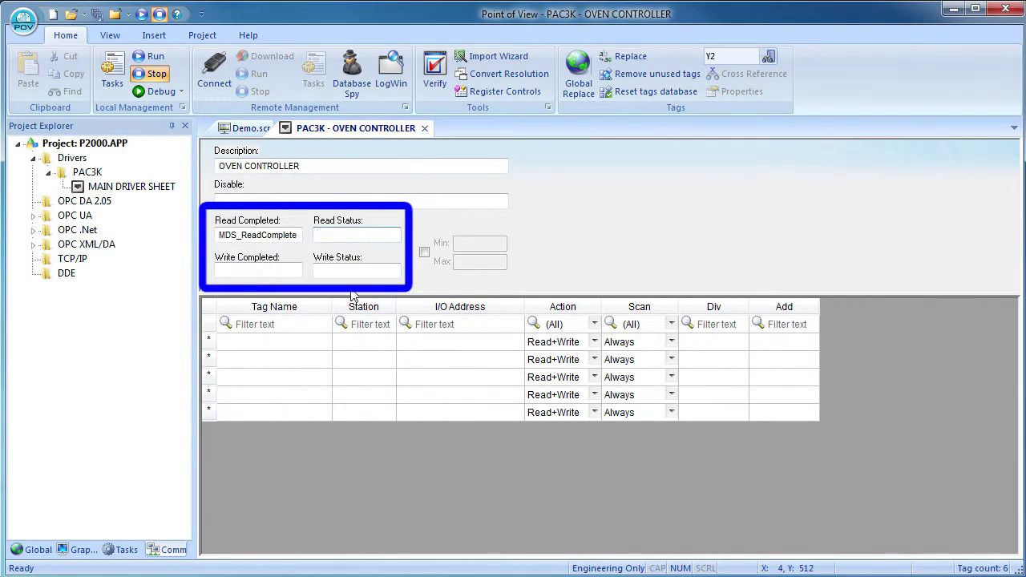
type("MDS_ReadStatus")
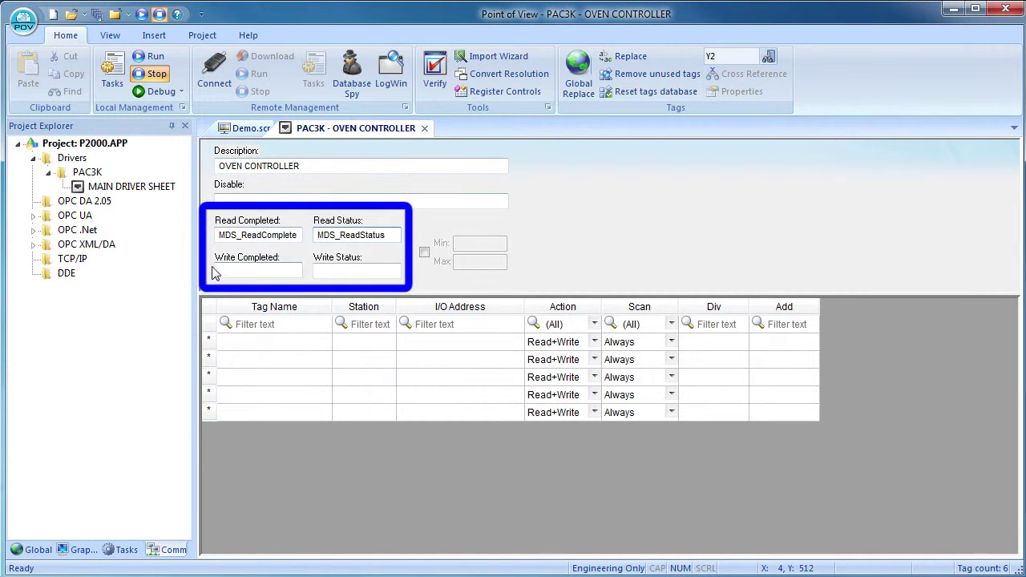
left_click(216, 270)
left_click(409, 365)
left_click(481, 363)
- Create tags MDS_WriteComplete and MDS_WriteStatus in the Write Completed and Write Status fields
type("MDS")
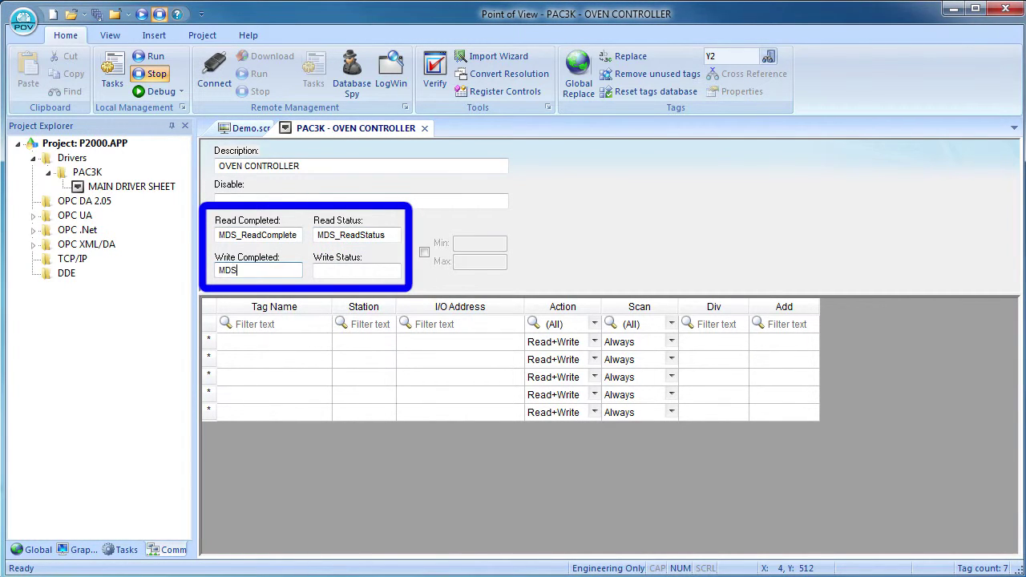
type("_WriteCom")
key("BackSpace")
key("BackSpace")
key("BackSpace")
key("BackSpace")
key("BackSpace")
type("teComplete")
key("Tab")
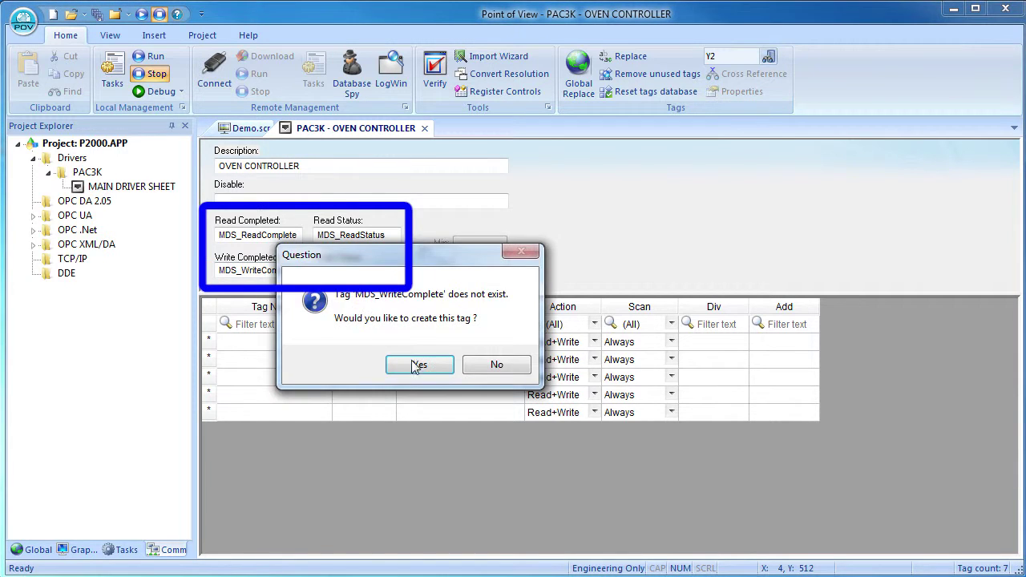
left_click(416, 365)
key("Return")
type("MDS_WriteStatus")
key("Tab")
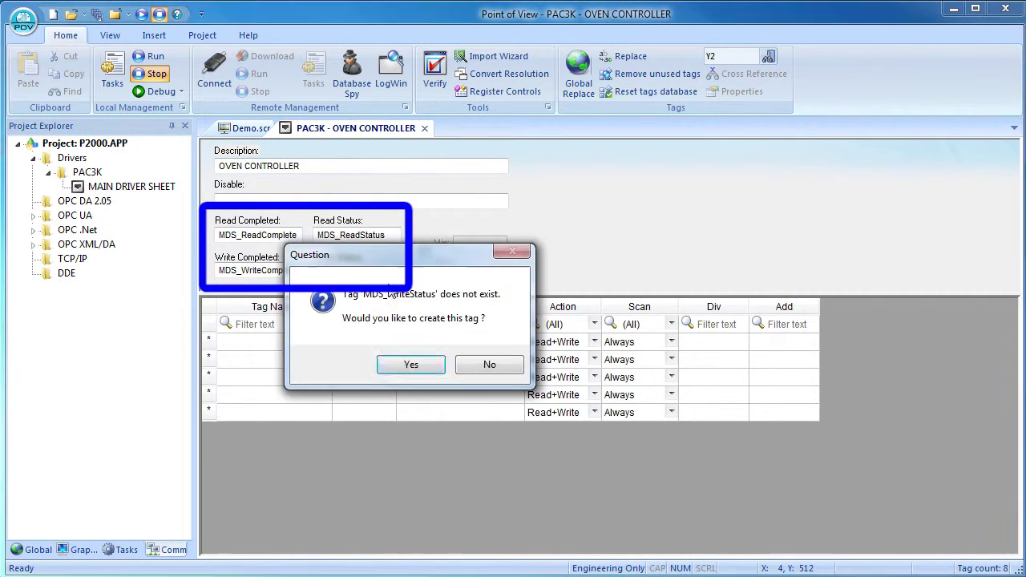
left_click(411, 364)
left_click(475, 366)
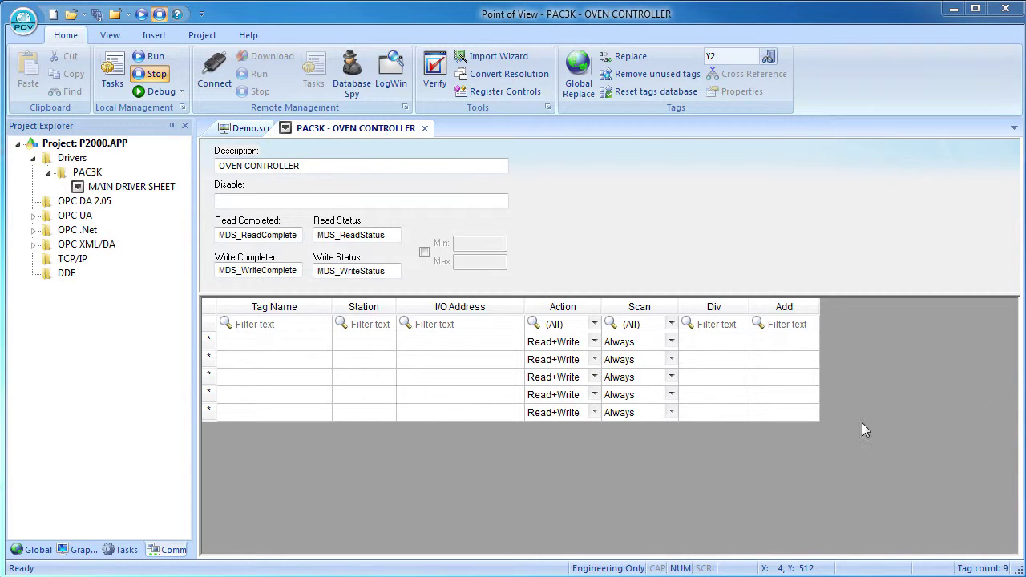
- Create Boolean tag Y2 in the first row of the driver sheet
left_click(279, 347)
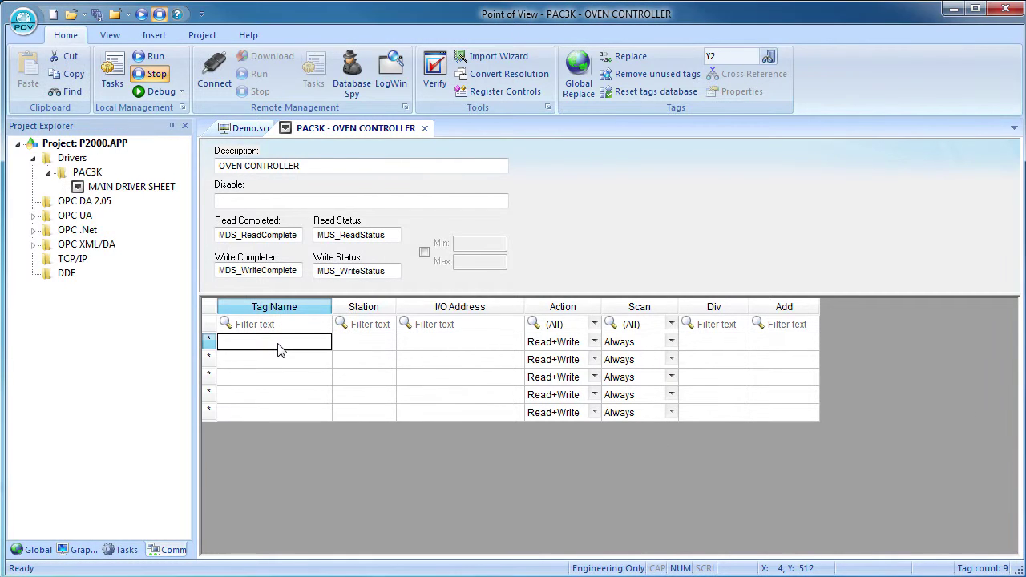
left_click(278, 346)
type("Y2")
key("Return")
left_click(402, 365)
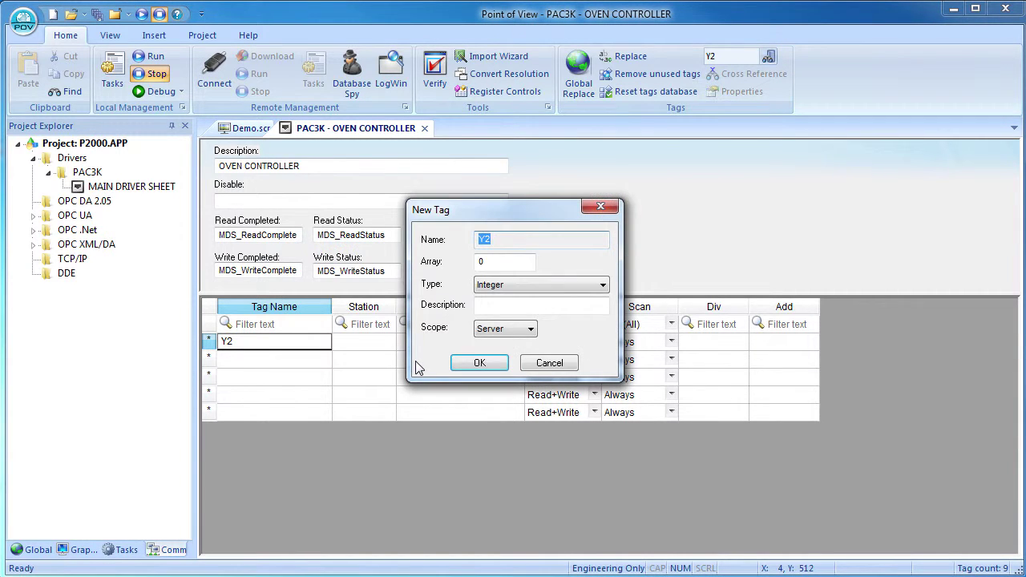
left_click(603, 285)
left_click(534, 301)
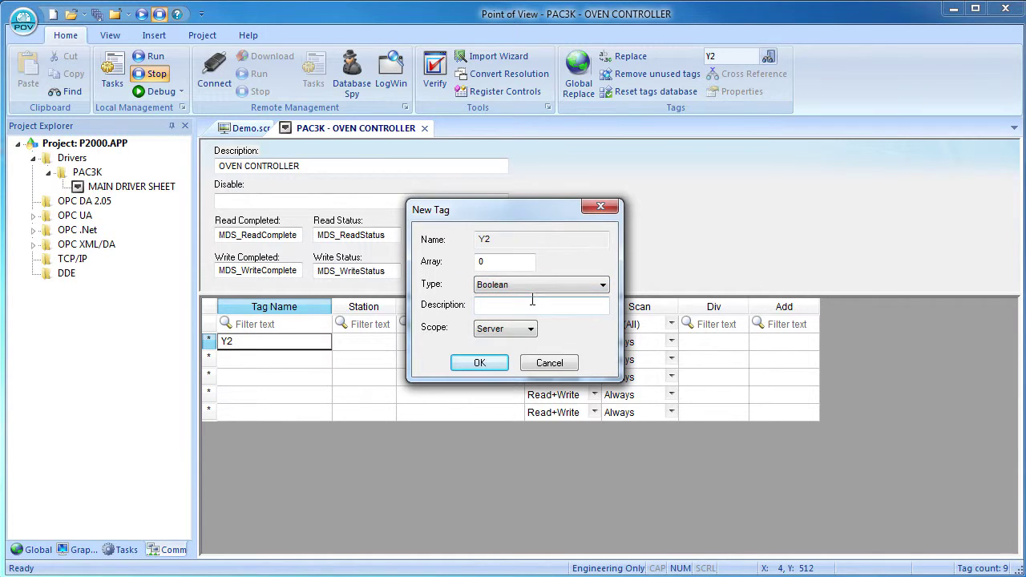
left_click(480, 362)
- Set Y2's station to 172.31.51.50:502 and move to its I/O Address cell
left_click(364, 341)
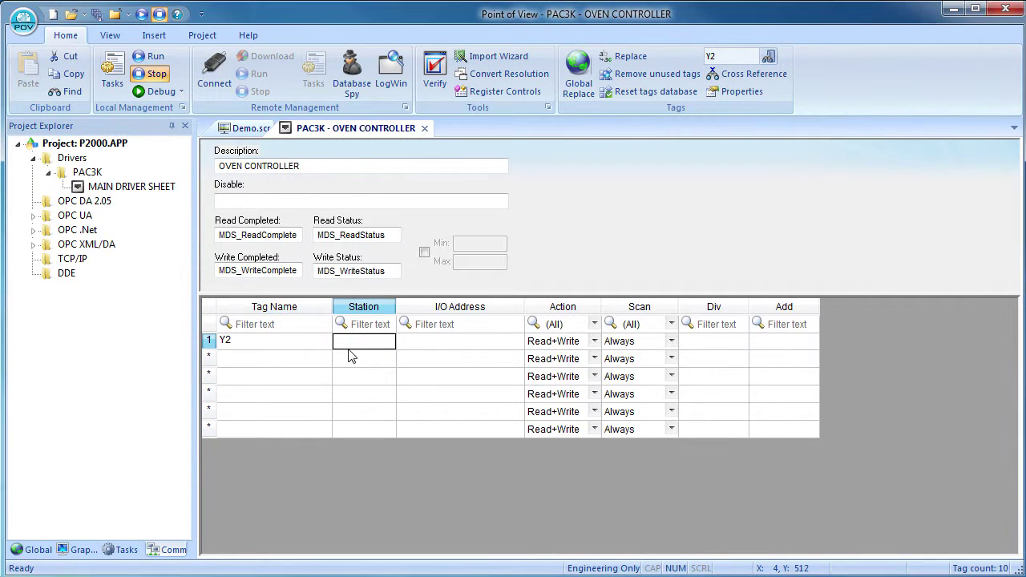
type("172.31.51")
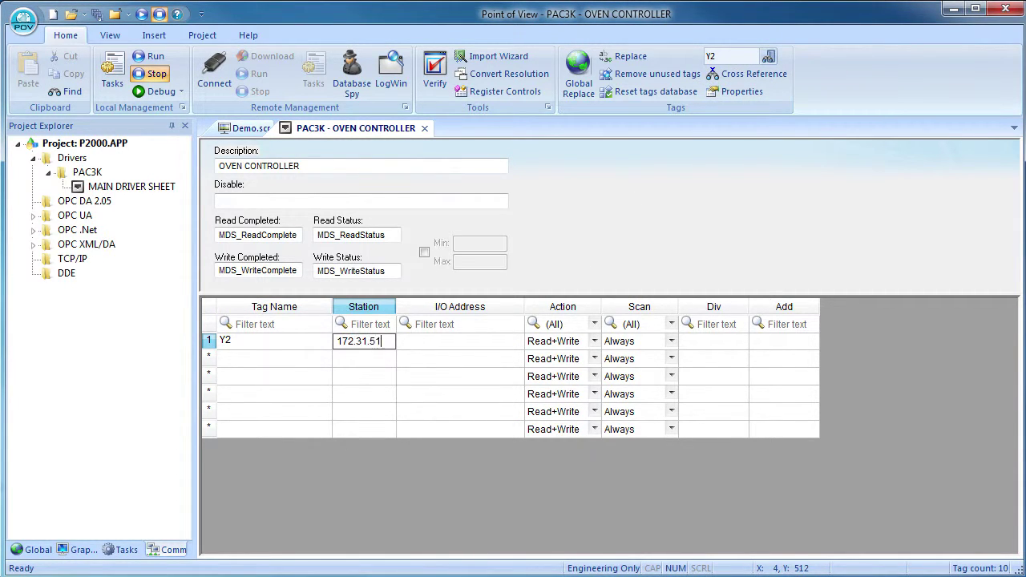
type(".50:502")
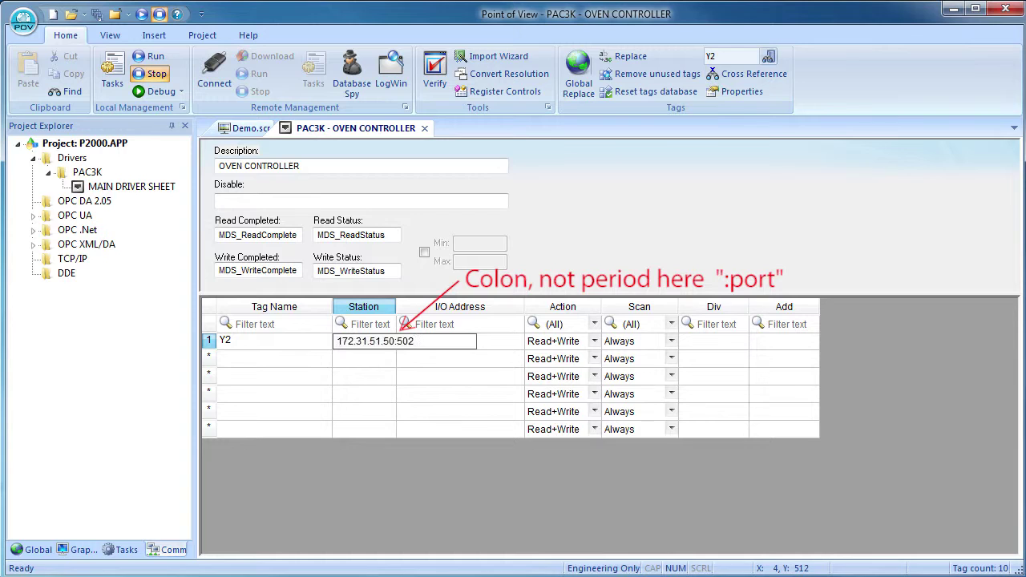
left_click(350, 356)
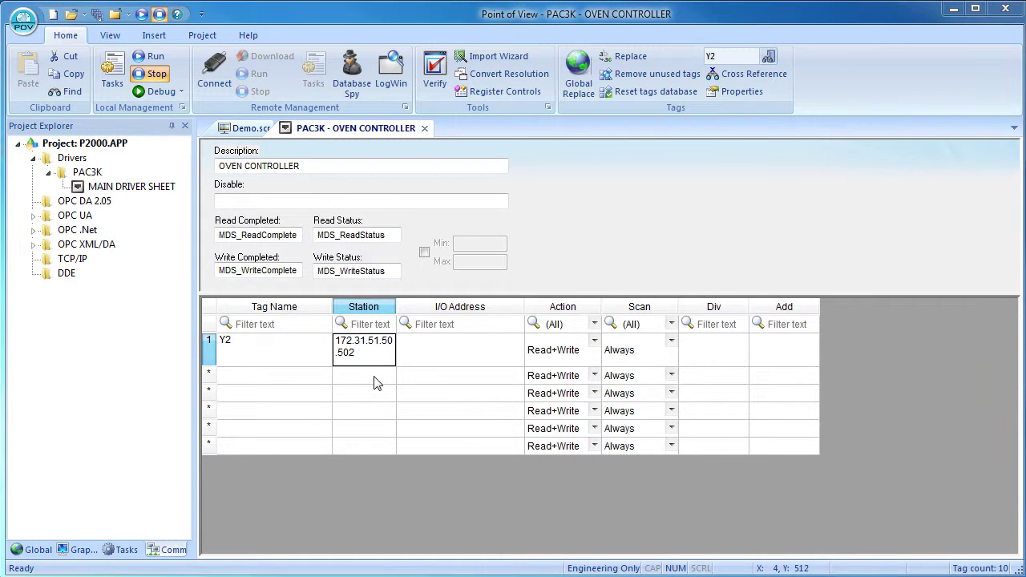
left_click(433, 352)
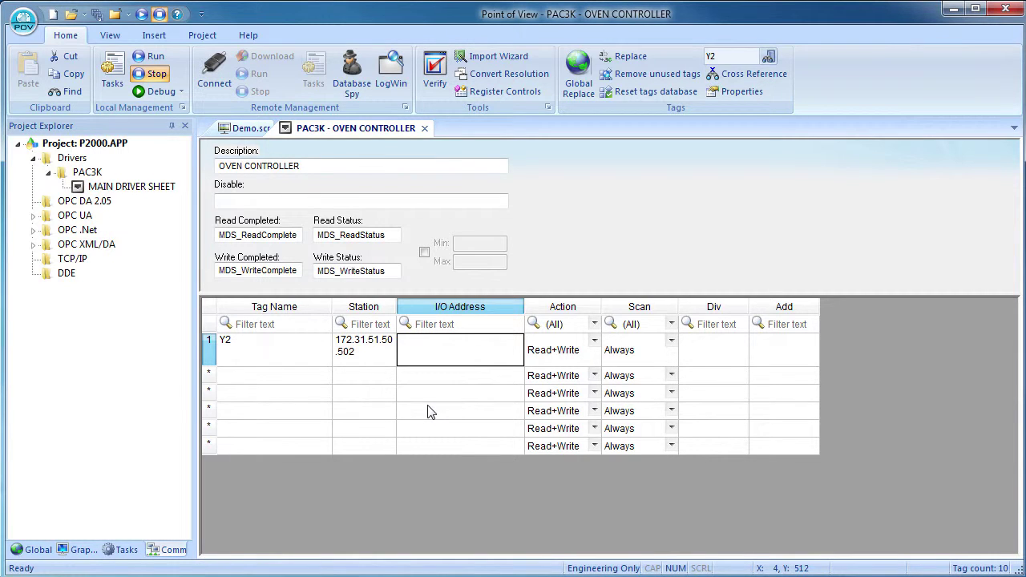
- Open the PAC3K driver's help document from the Communication Drivers help list
left_click(245, 36)
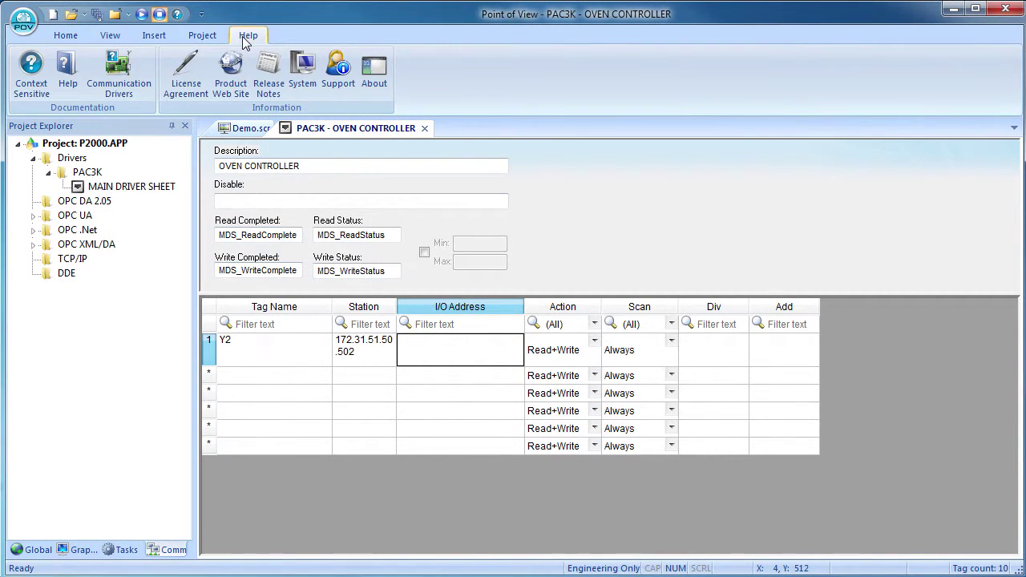
left_click(113, 75)
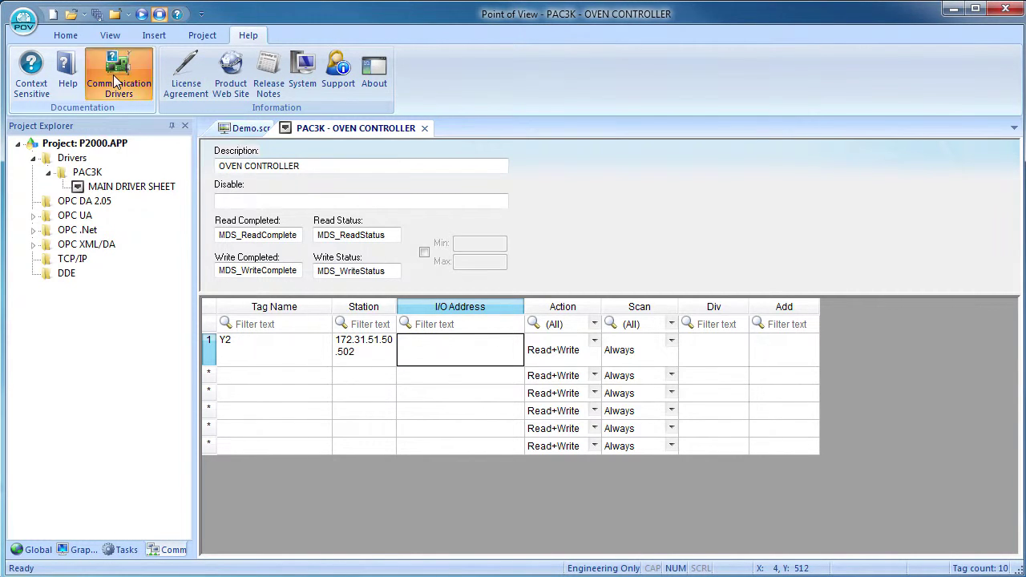
left_click(275, 337)
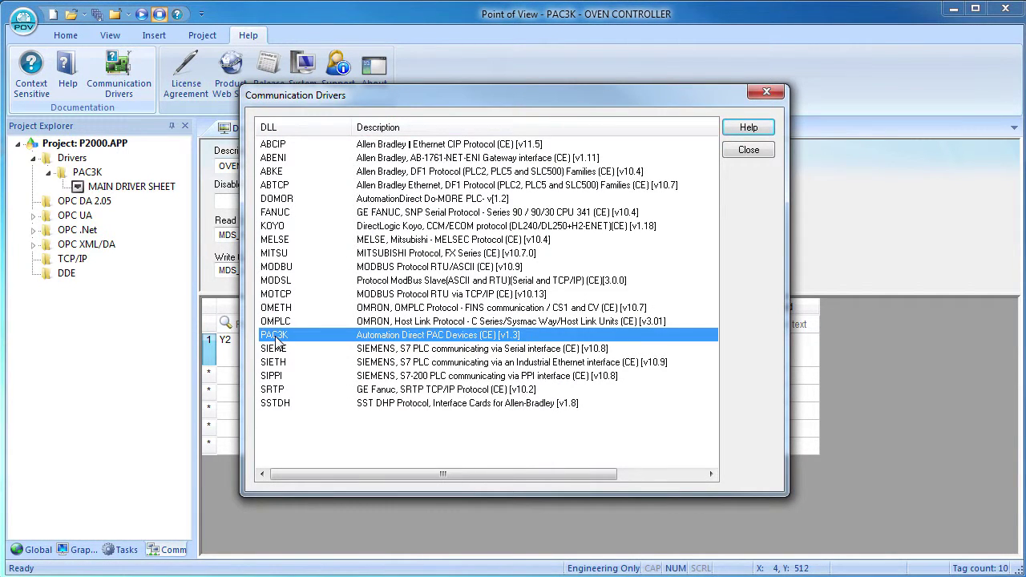
double_click(277, 339)
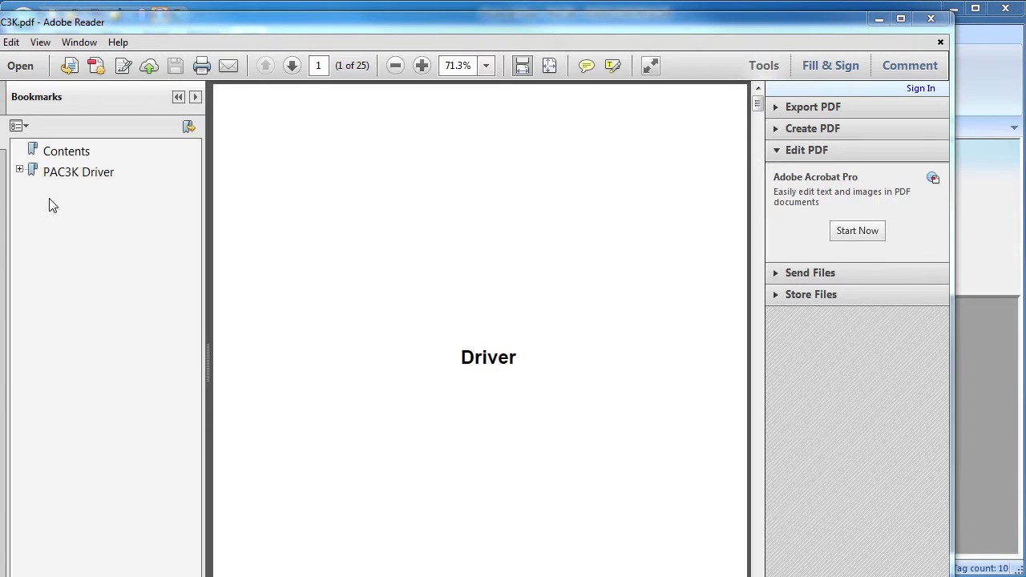
- Expand PAC3K Driver > About driver worksheets and scroll to the Main Driver Sheet I/O address formats
left_click(19, 169)
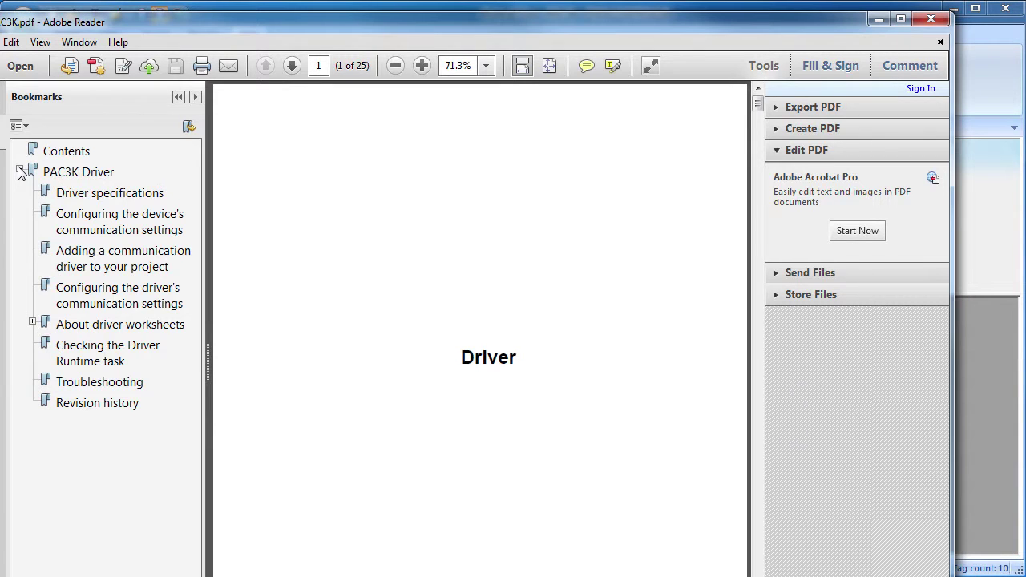
left_click(32, 322)
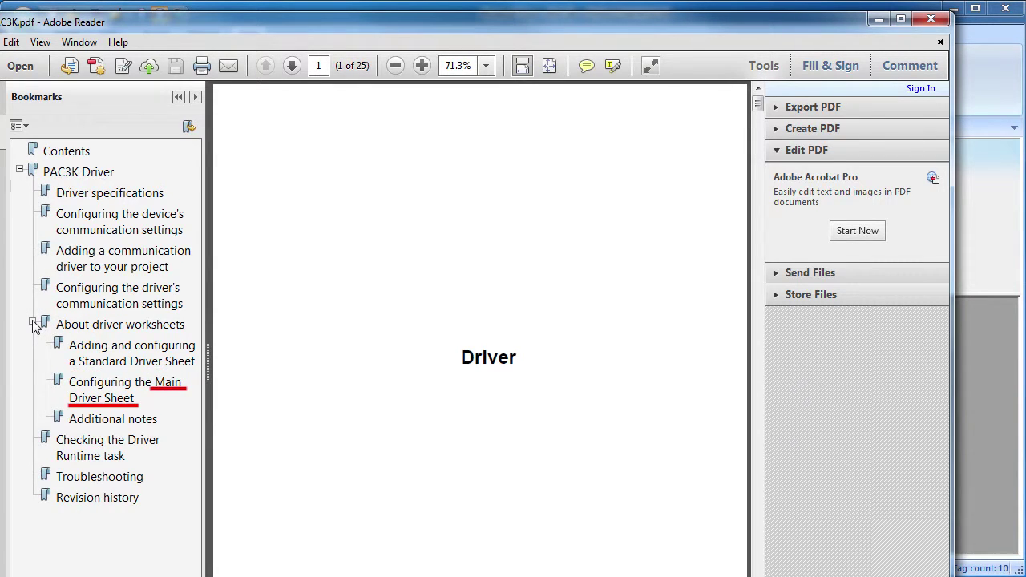
scroll(761, 557, "down", 20)
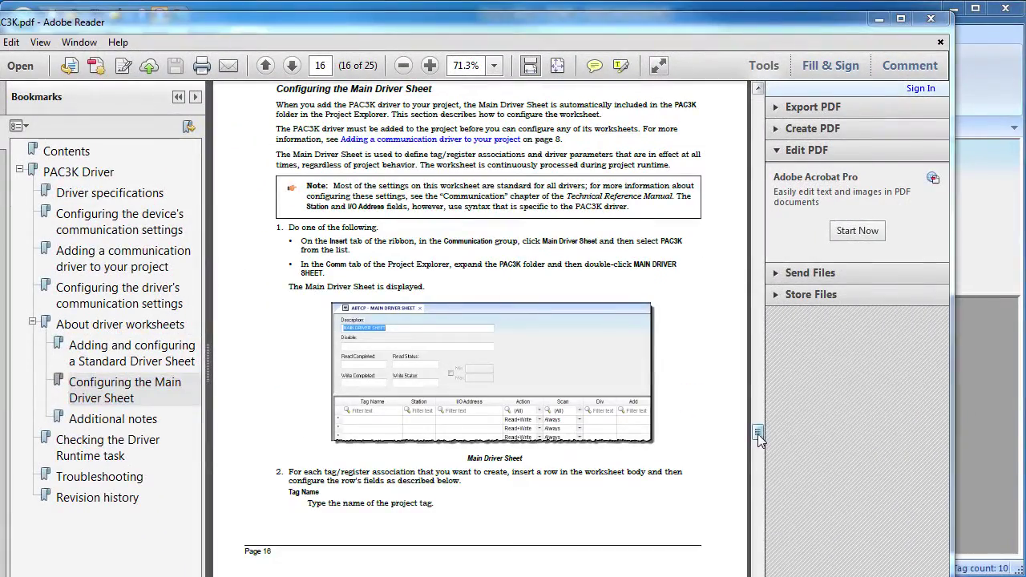
left_click_drag(758, 432, 759, 456)
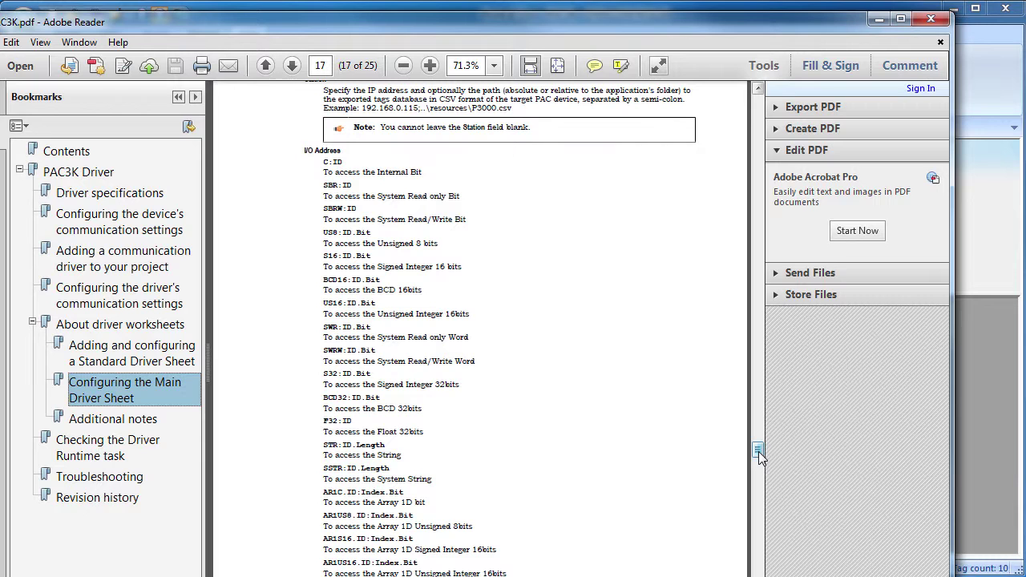
left_click_drag(759, 453, 760, 477)
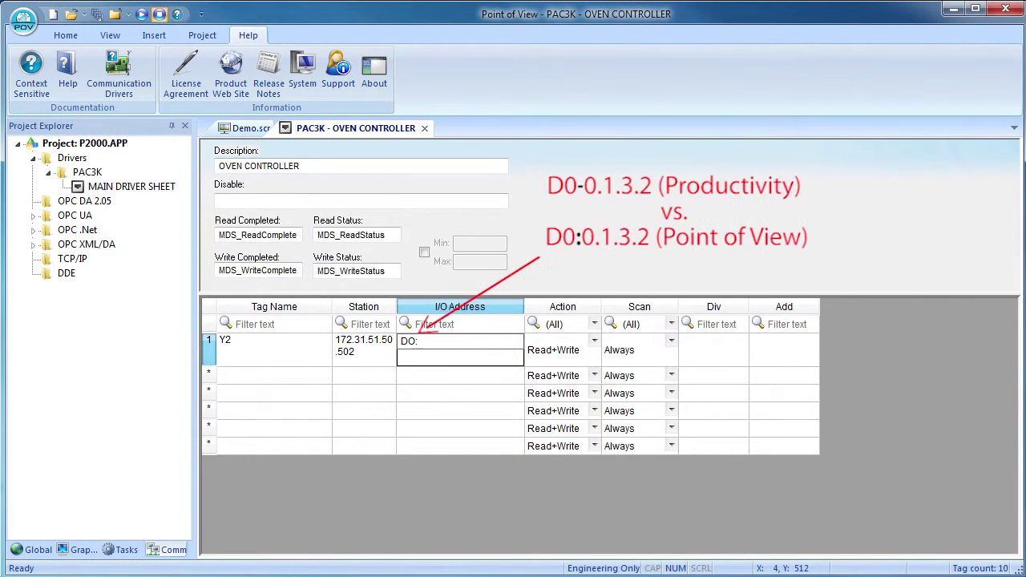
- Give Y2 I/O address DO:0.1.3.2 with Read+Write and Always scan, and save the sheet
type(":0.1.3.2")
left_click(597, 347)
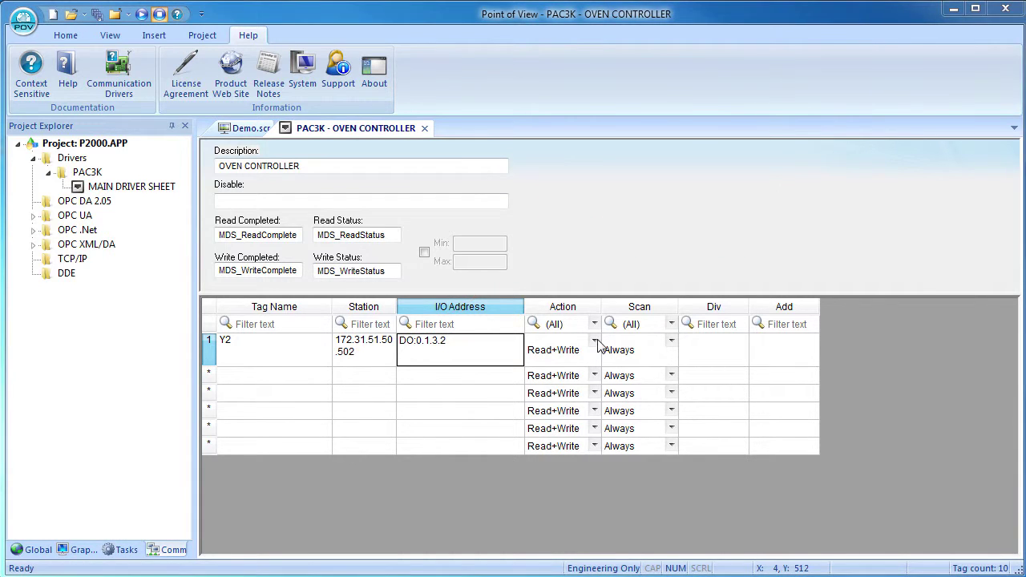
left_click(597, 342)
left_click(597, 346)
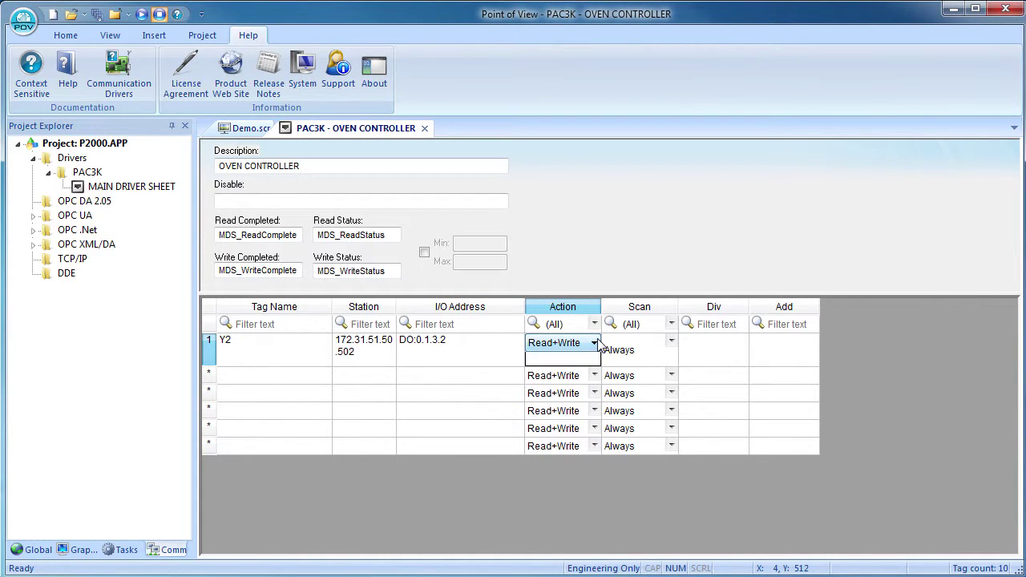
left_click(676, 345)
left_click(671, 343)
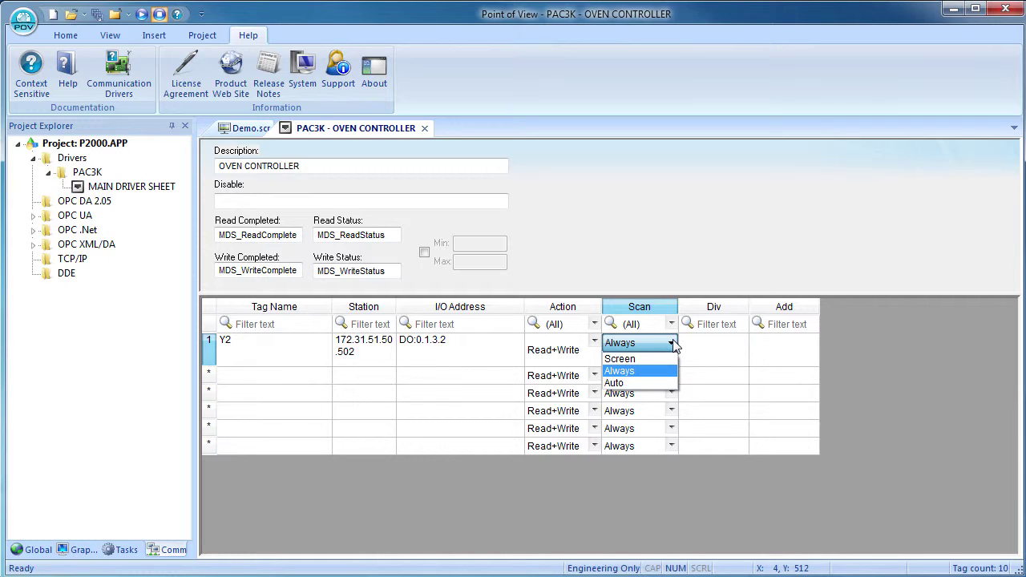
left_click(674, 344)
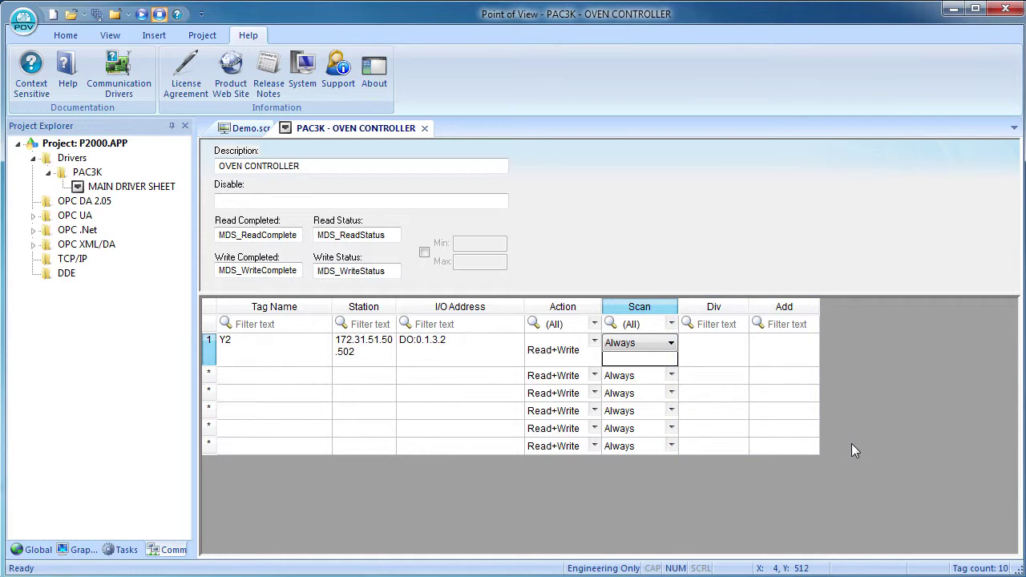
right_click(344, 128)
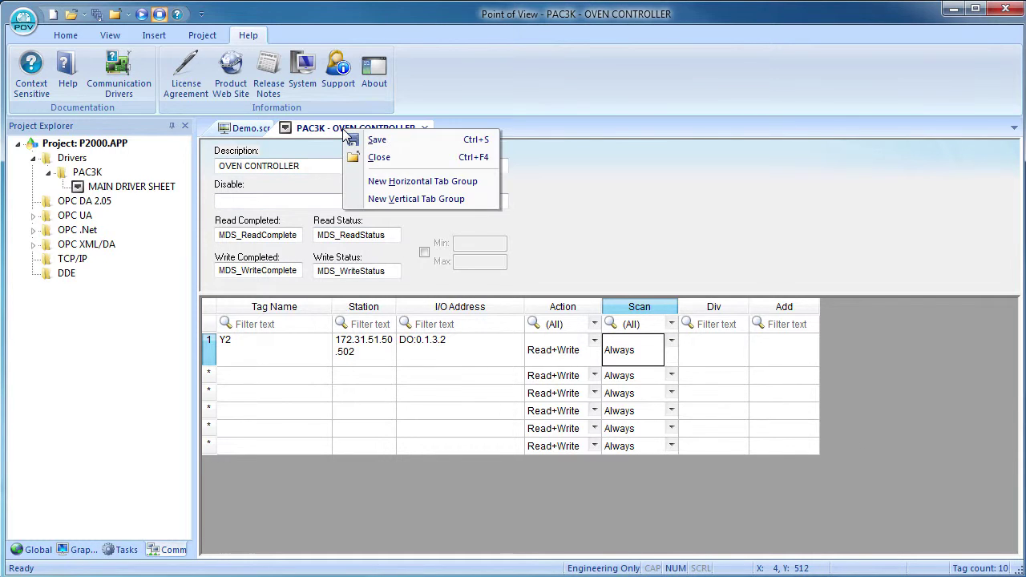
left_click(367, 141)
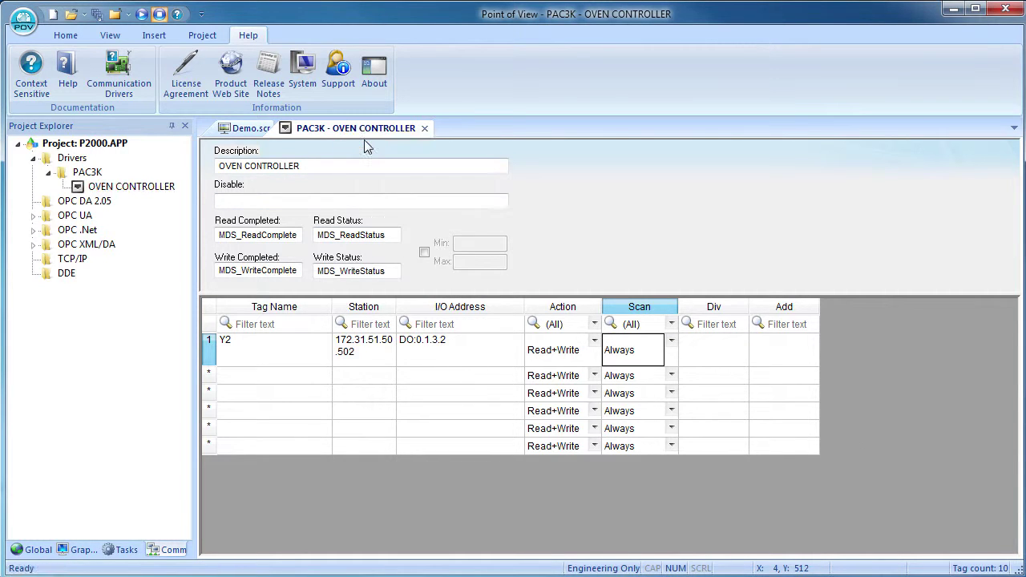
- Switch to the Demo screen and open the Symbols library from the graphics tree
left_click(250, 128)
left_click(80, 550)
double_click(76, 244)
- Add a switch symbol and link its command and state to tag Y2
left_click(265, 377)
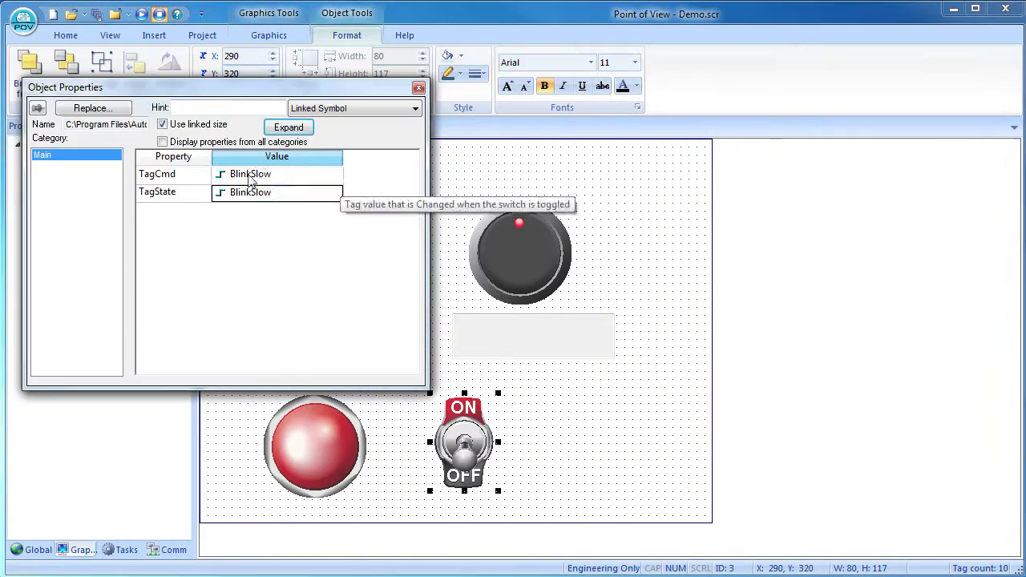
double_click(251, 180)
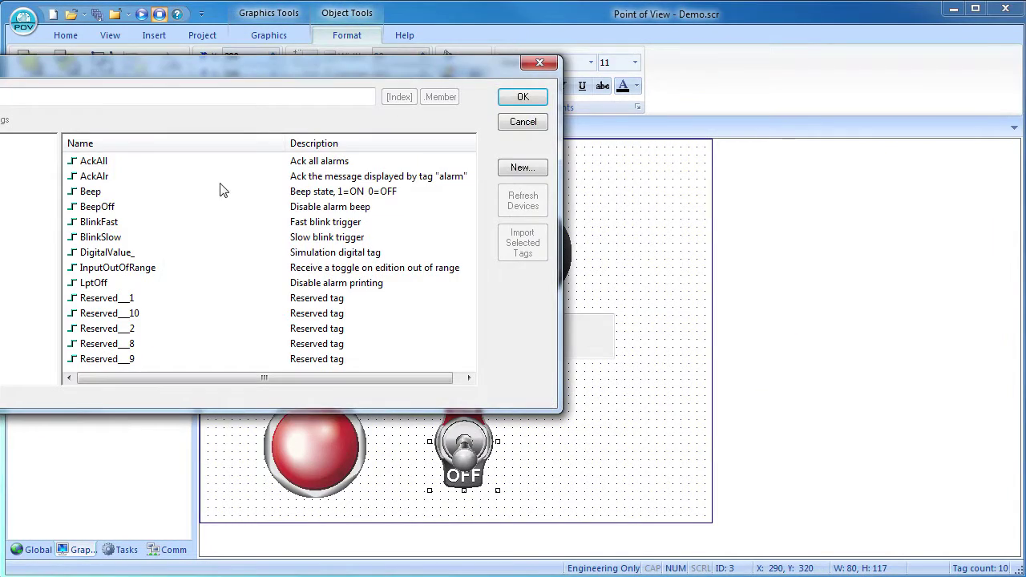
double_click(75, 159)
double_click(252, 197)
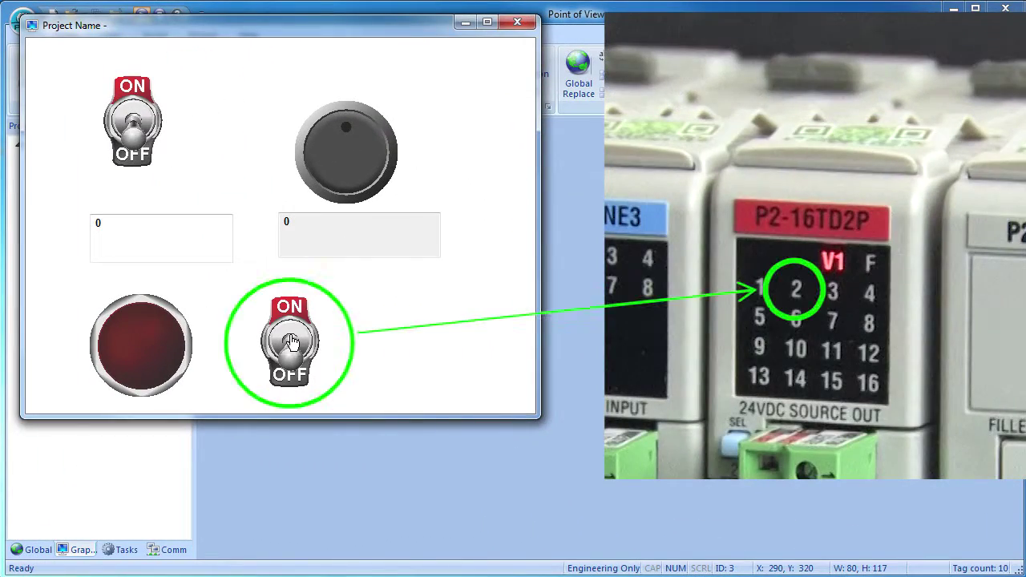
- Toggle the lower switch on and off at runtime to test output 2
left_click(291, 343)
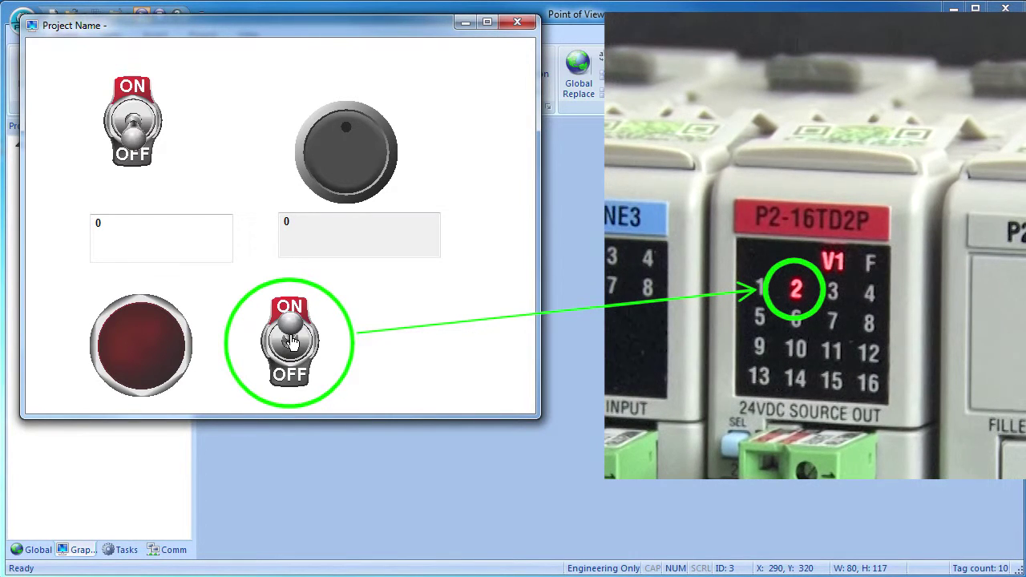
left_click(292, 343)
left_click(292, 343)
left_click(292, 344)
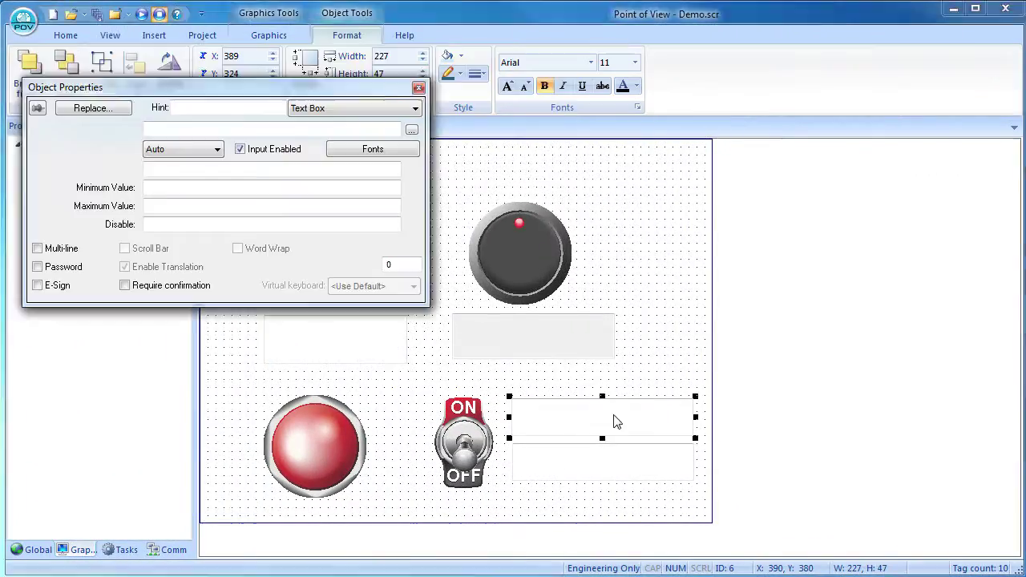
- Enter MDS_ReadStatus as a text box tag, then reopen and save the OVEN CONTROLLER sheet
type("MDS_ReadStatus")
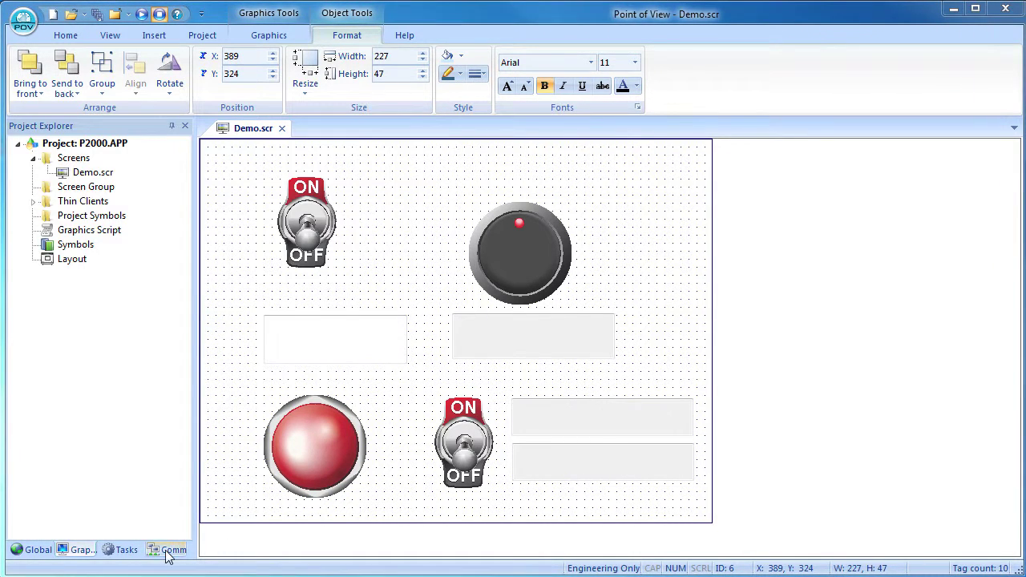
left_click(167, 552)
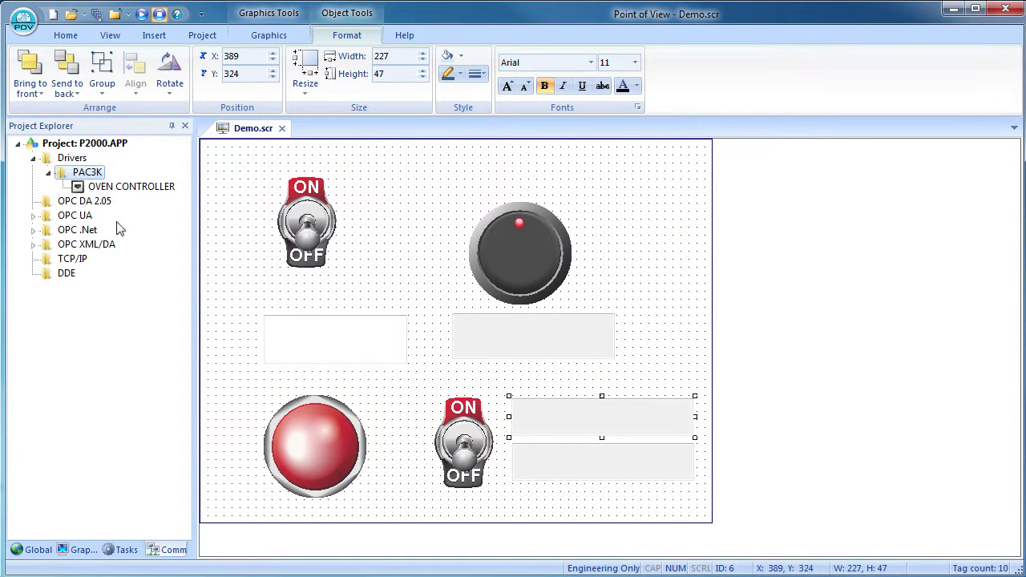
double_click(114, 189)
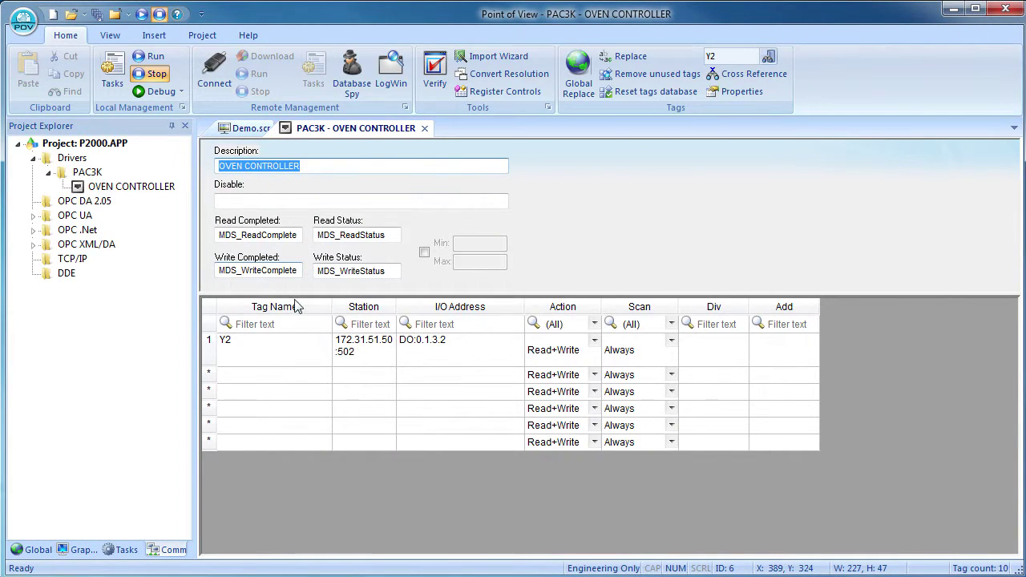
left_click(414, 346)
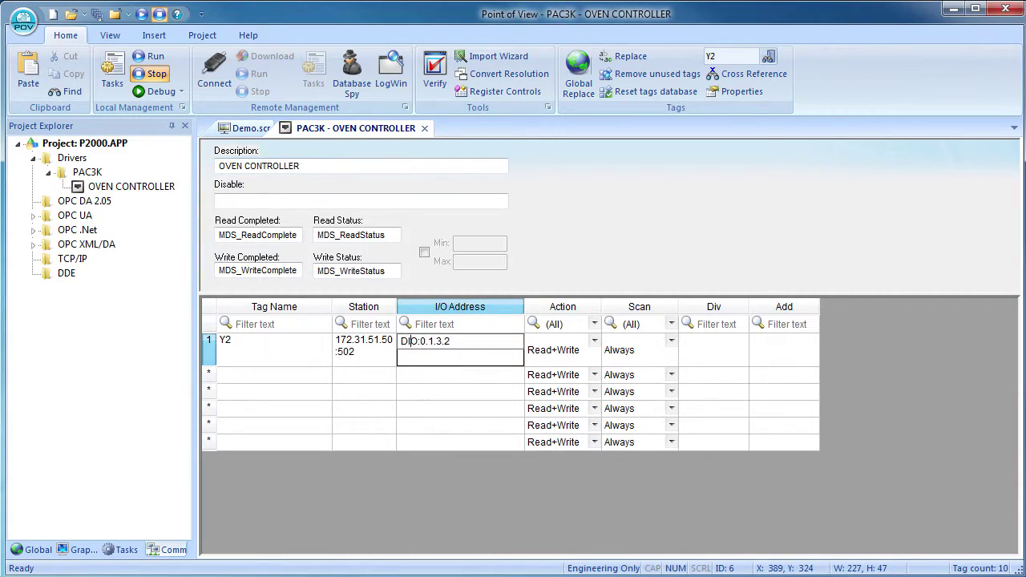
right_click(377, 130)
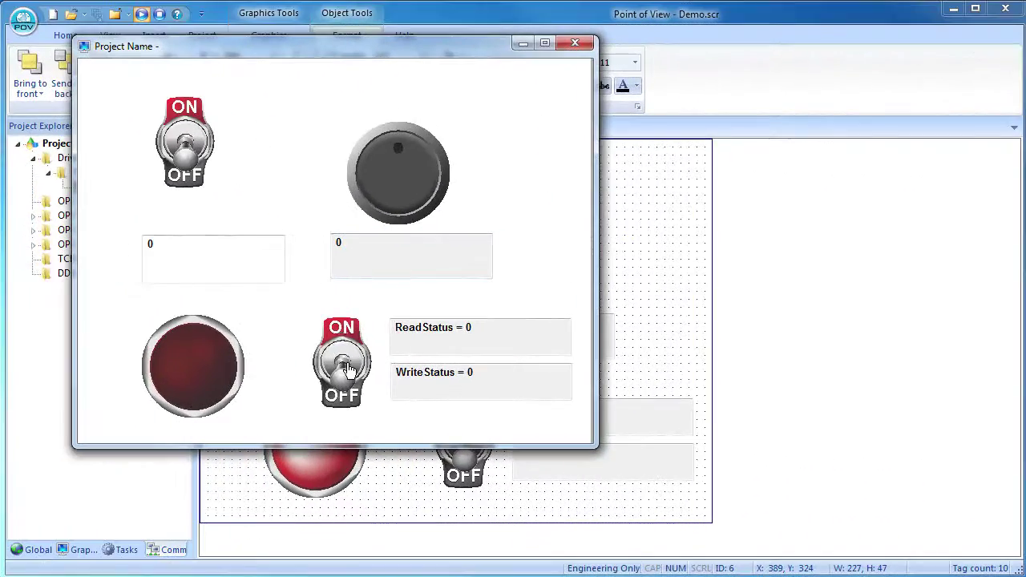
left_click(345, 369)
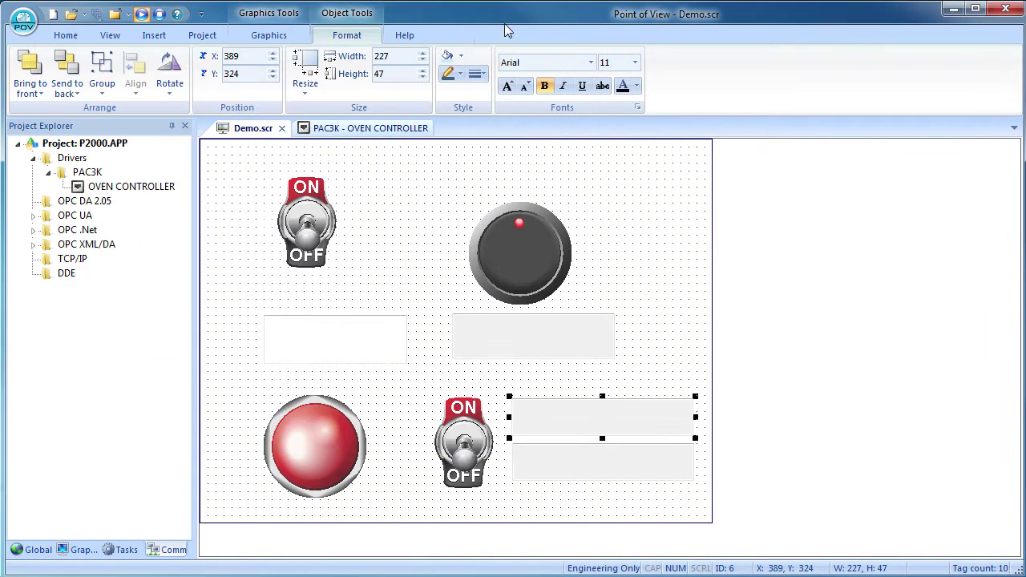
left_click(404, 35)
- Open the PAC3K help PDF, narrow the bookmarks, and scroll to the Troubleshooting status codes
left_click(119, 72)
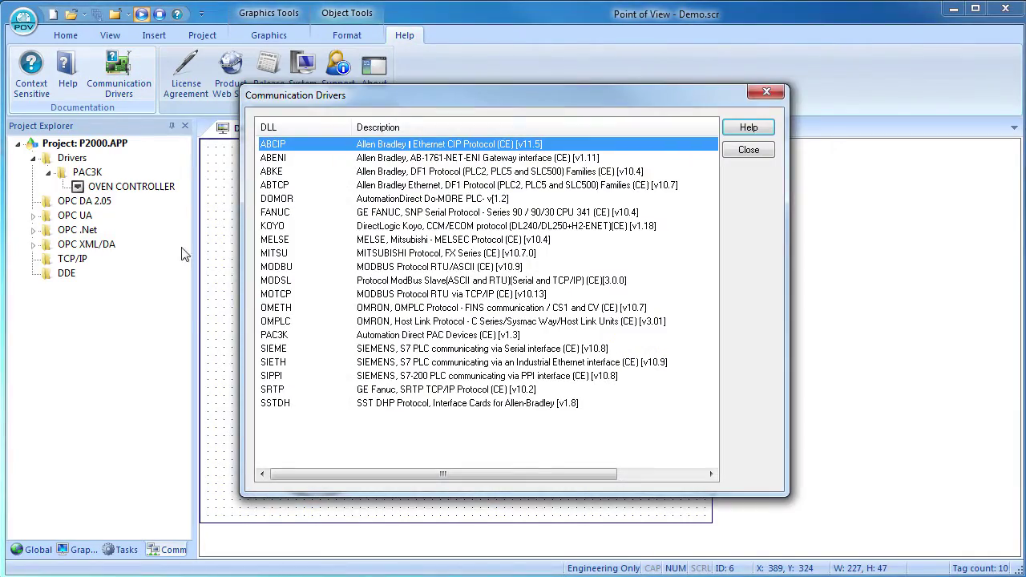
double_click(268, 335)
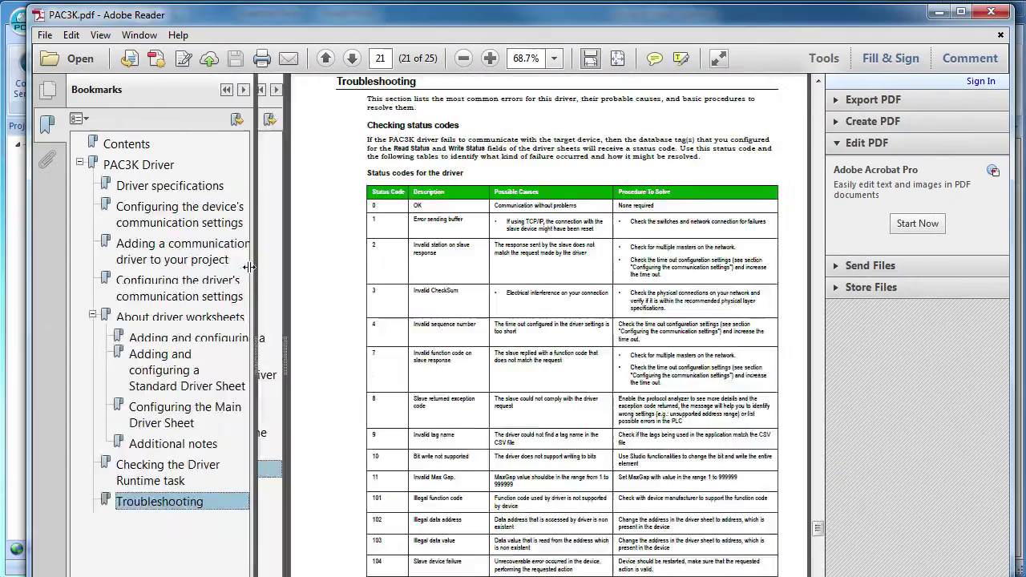
left_click_drag(249, 267, 165, 267)
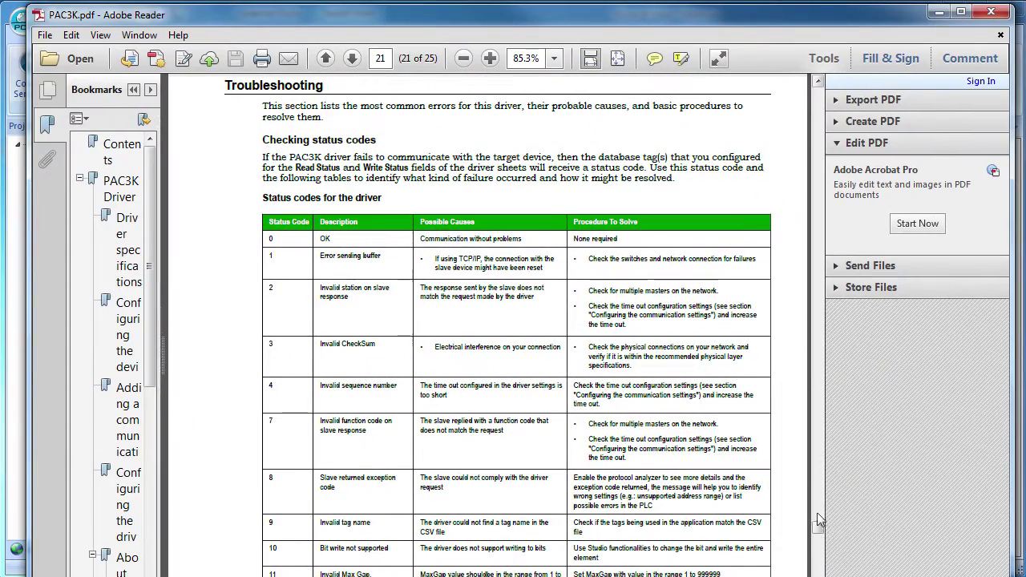
scroll(820, 521, "down", 5)
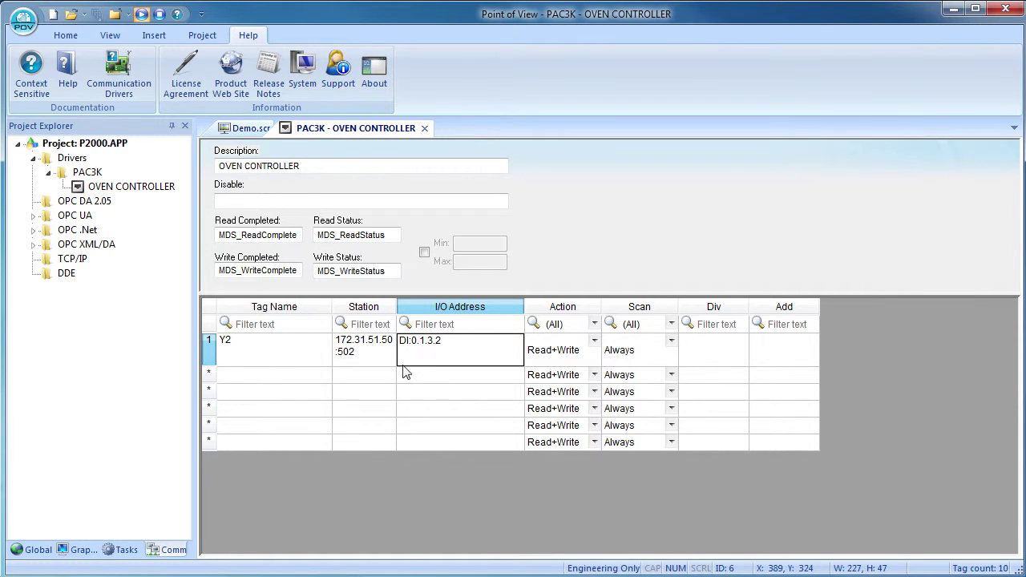
- Re-edit Y2's I/O address to DO:0.1.3.2 and bring up the sheet tab's save menu
left_click(407, 345)
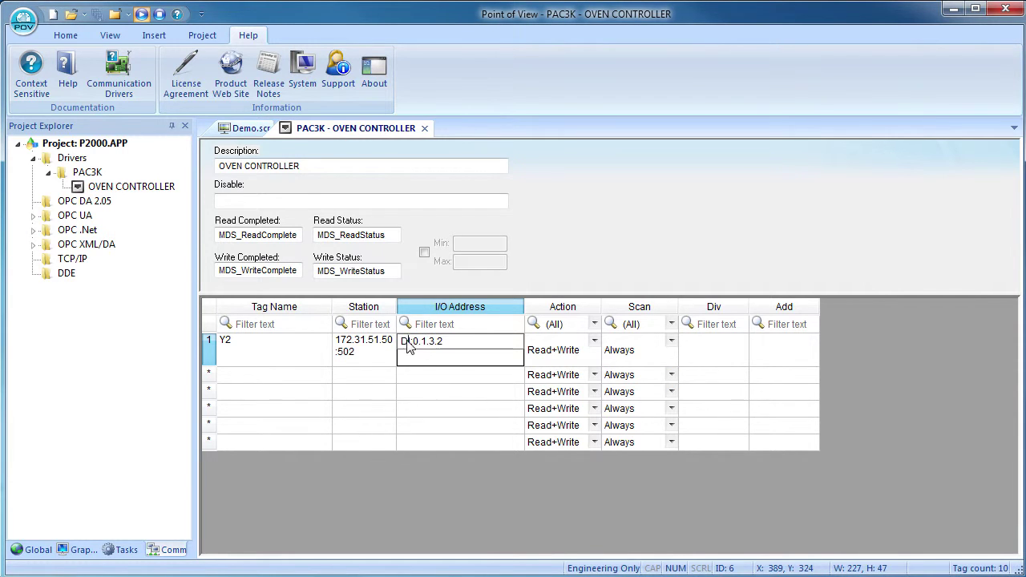
right_click(353, 132)
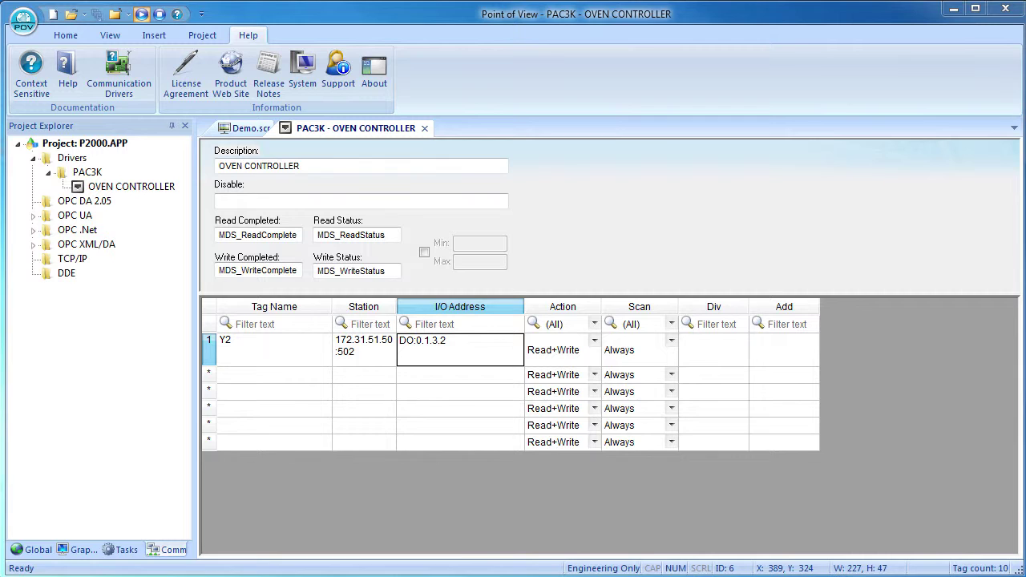
left_click(364, 374)
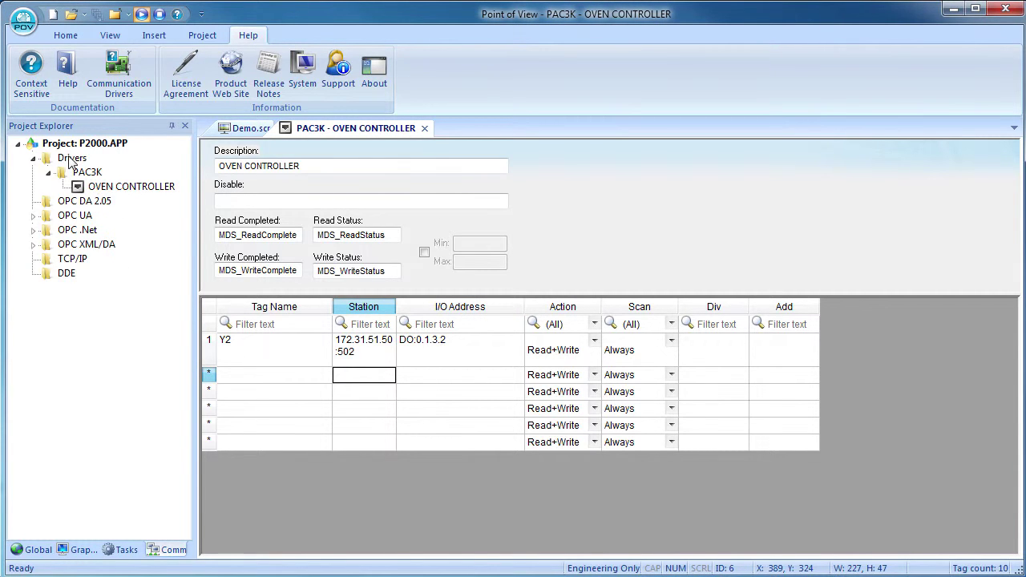
left_click(91, 168)
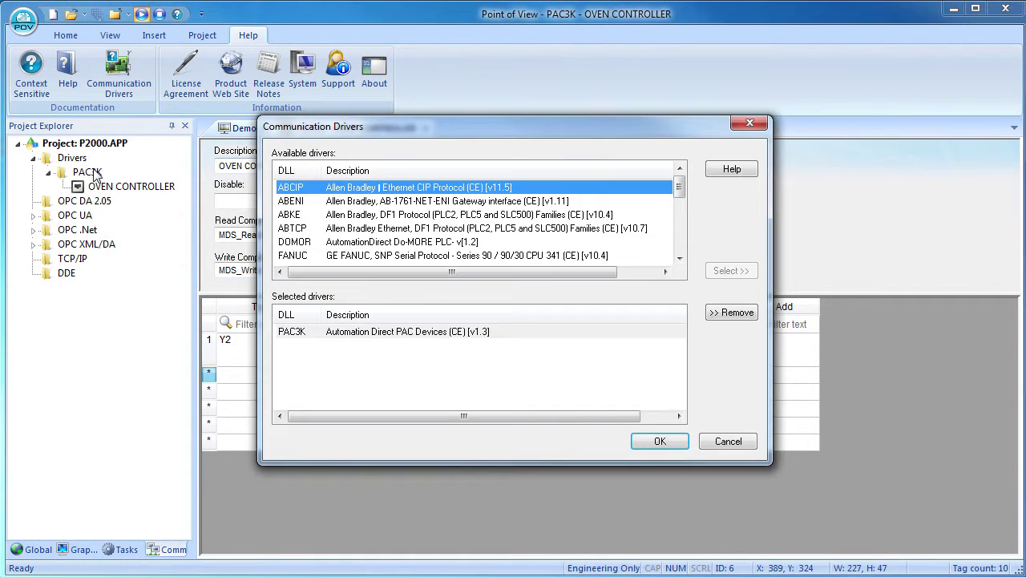
left_click(354, 242)
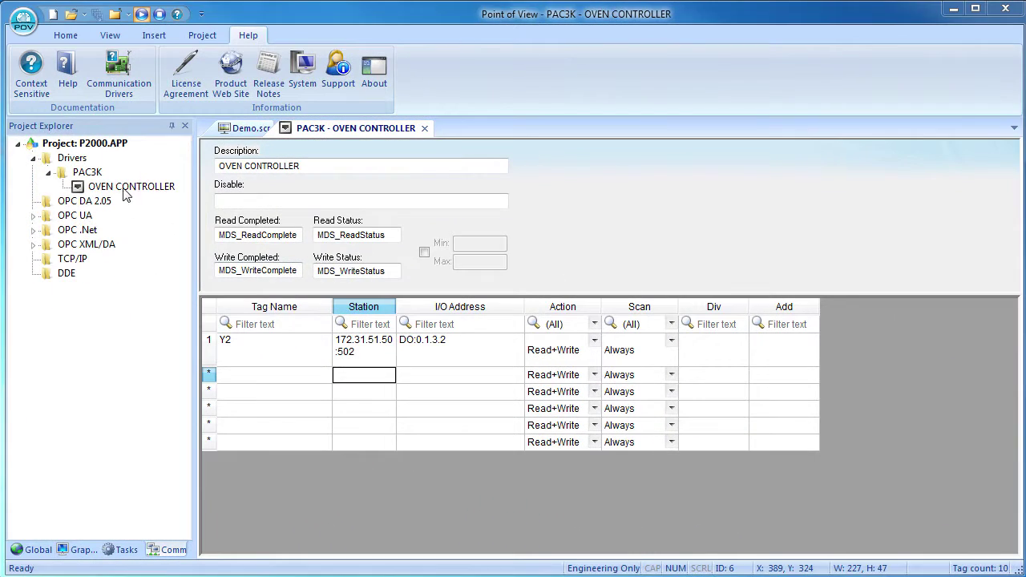
- Insert a new PAC3K001.DRV driver sheet from the PAC3K driver and list the communication drivers
right_click(85, 175)
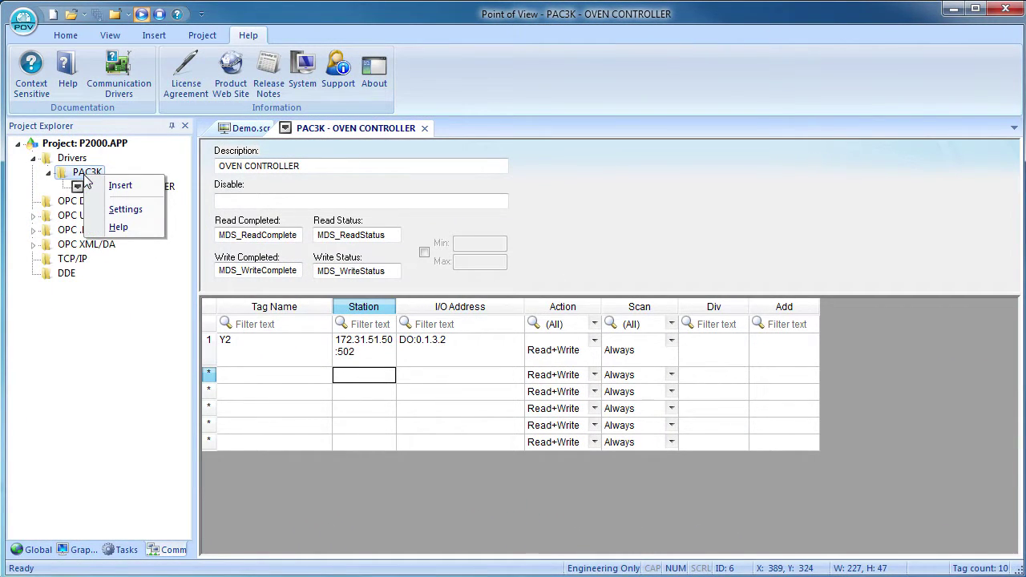
left_click(99, 187)
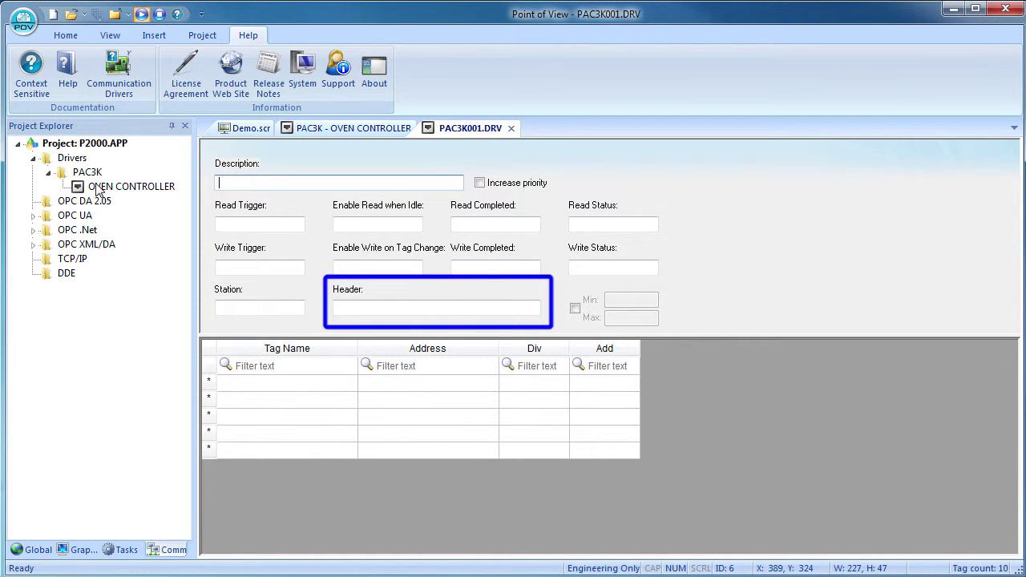
left_click(114, 84)
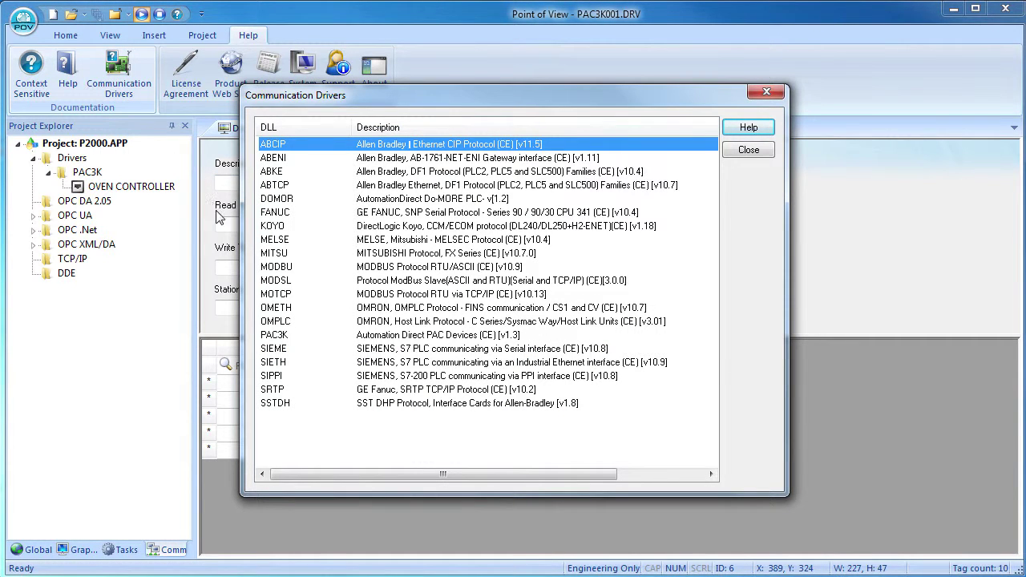
- Open the PAC3K help at 'Adding and configuring a Standard Driver Sheet', showing Station and Header fields
double_click(280, 335)
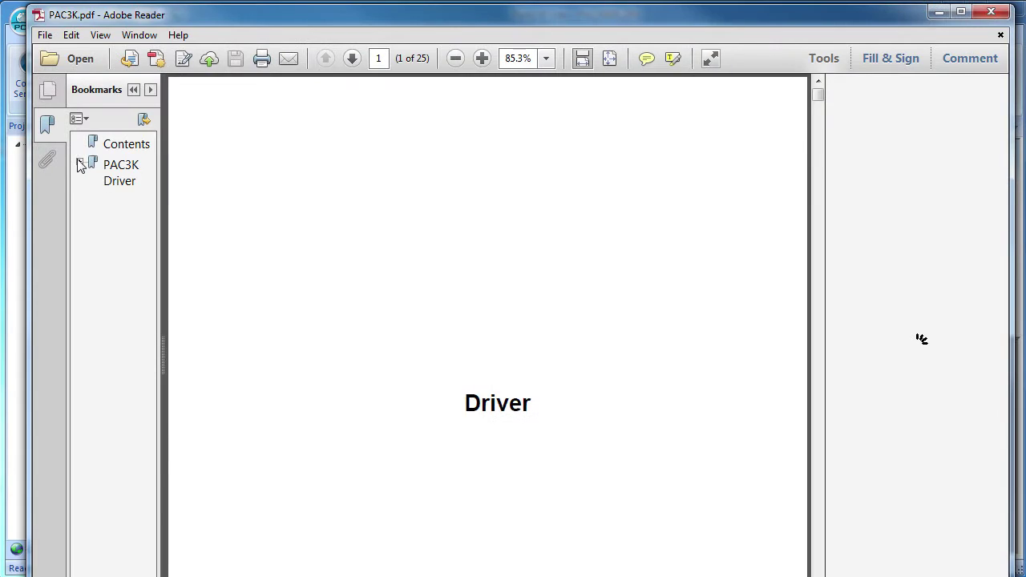
left_click(92, 316)
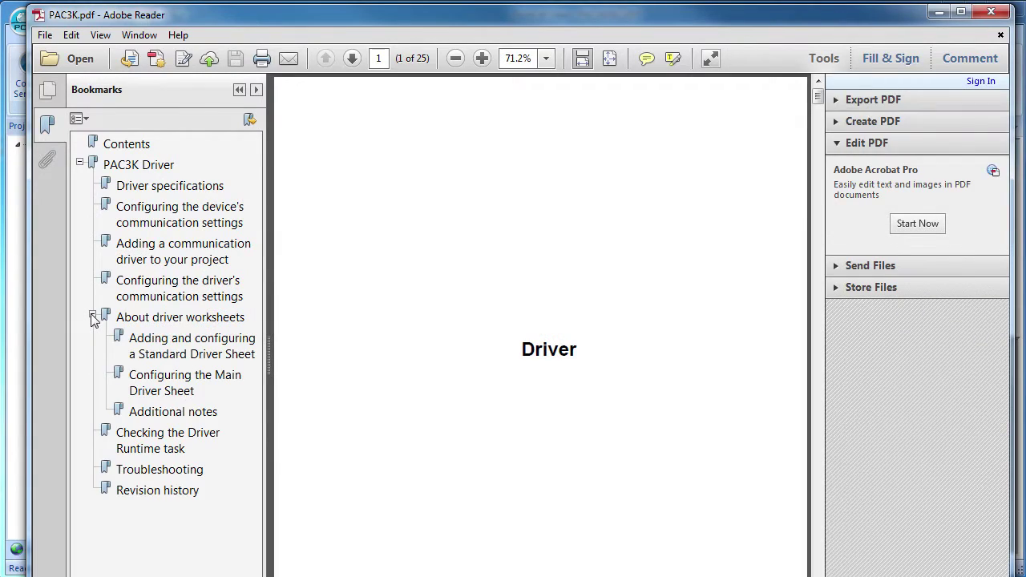
left_click(132, 340)
left_click_drag(267, 284, 153, 284)
scroll(565, 368, "down", 5)
scroll(566, 369, "up", 1)
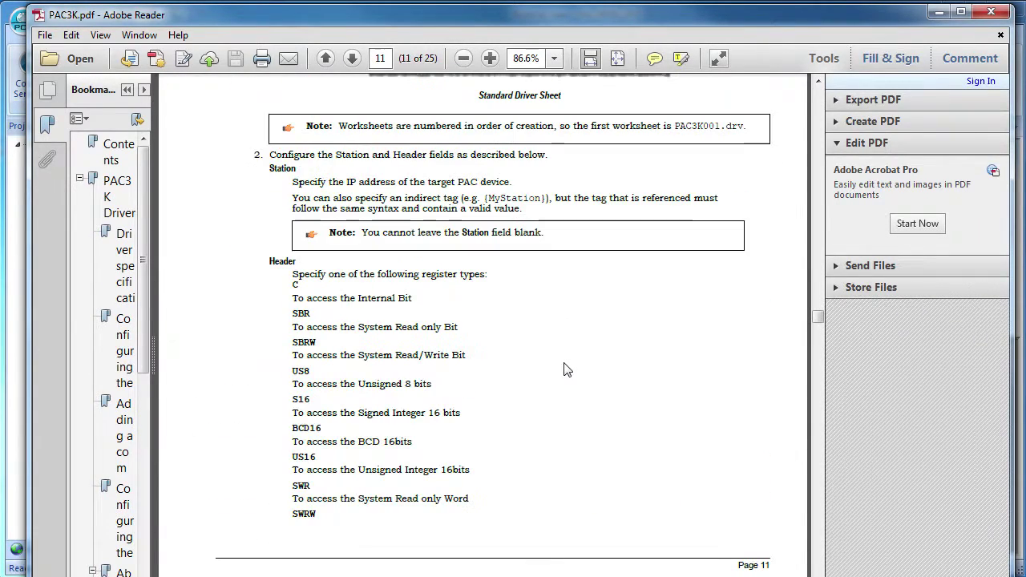